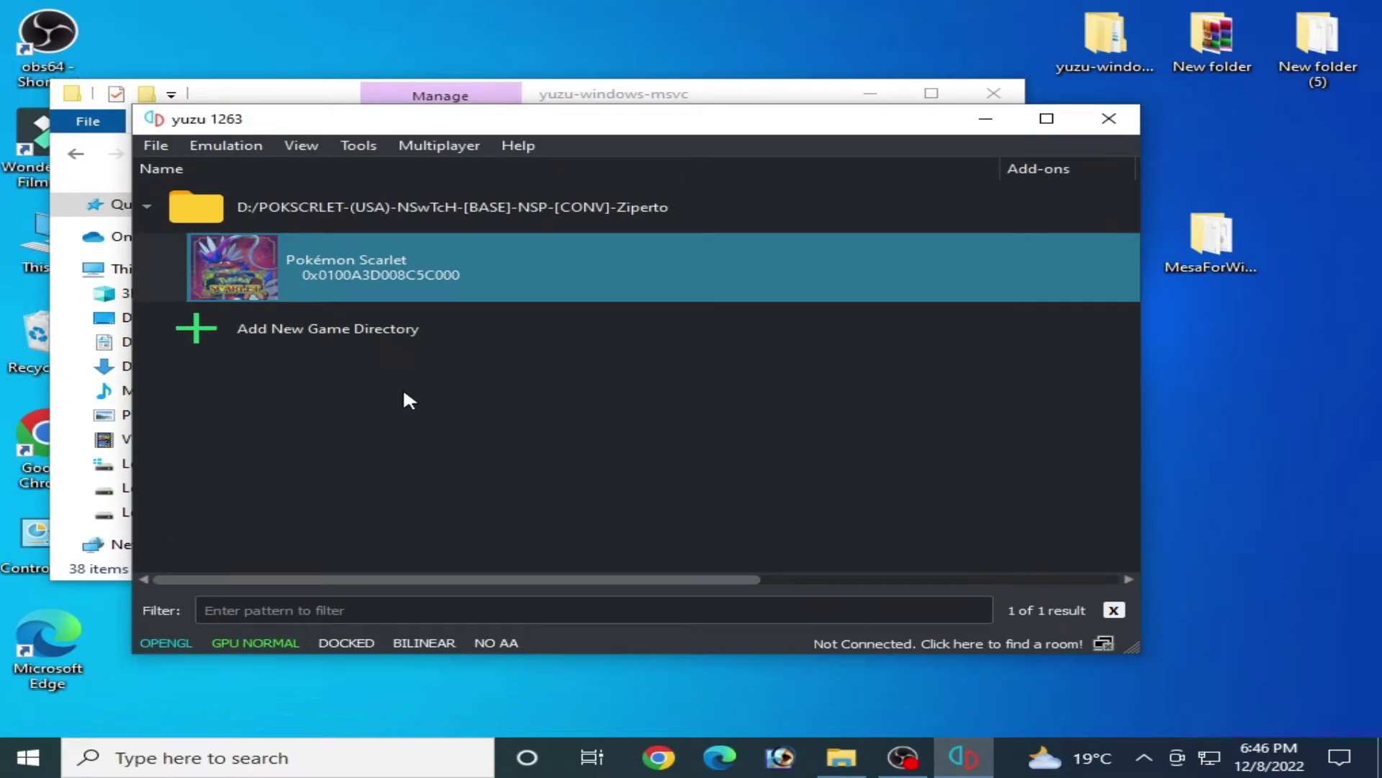
Try launching Pokémon Scarlet twice, dismiss the OpenGL 4.6 error each time, and close the emulator
{"action": "double_click", "coordinate": [427, 266]}
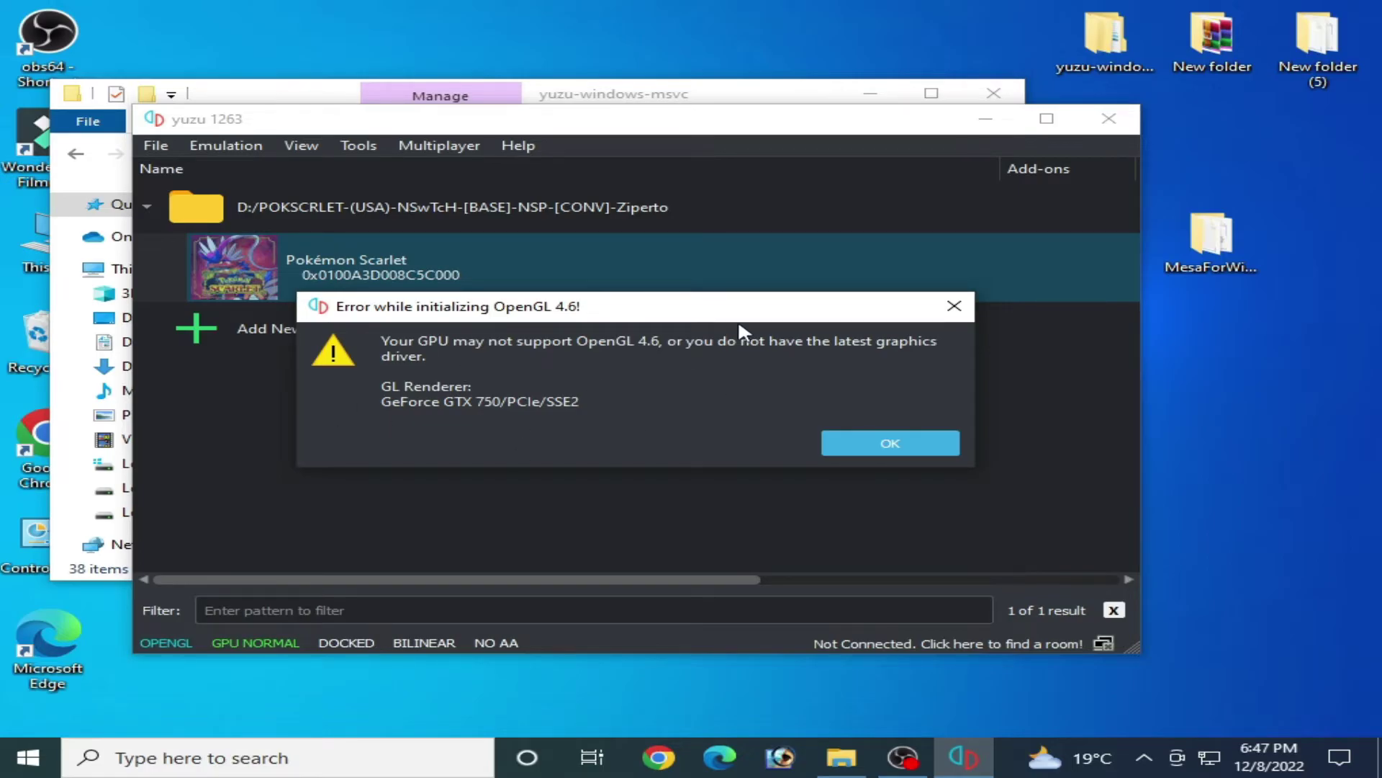
{"action": "left_click_drag", "start_coordinate": [742, 317], "coordinate": [728, 285]}
{"action": "left_click", "coordinate": [857, 423]}
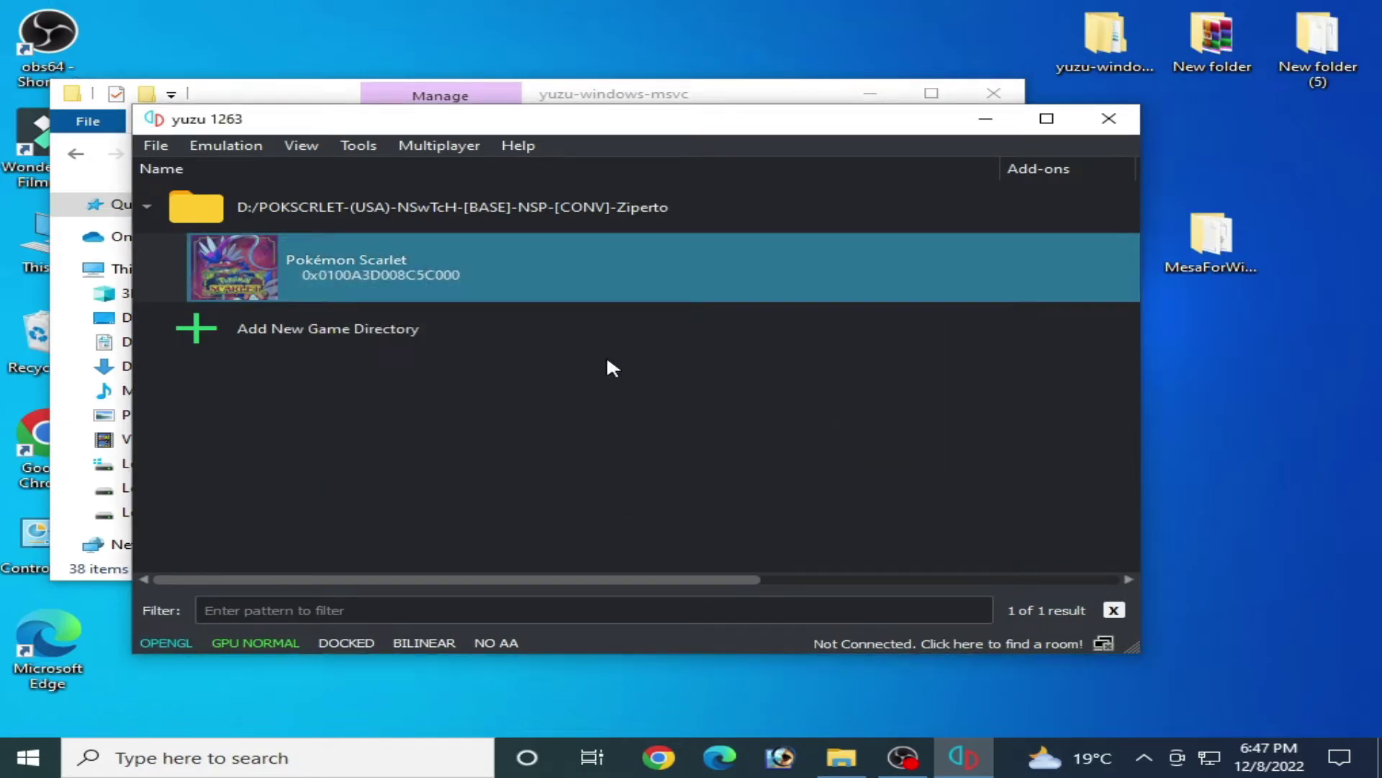
{"action": "double_click", "coordinate": [418, 263]}
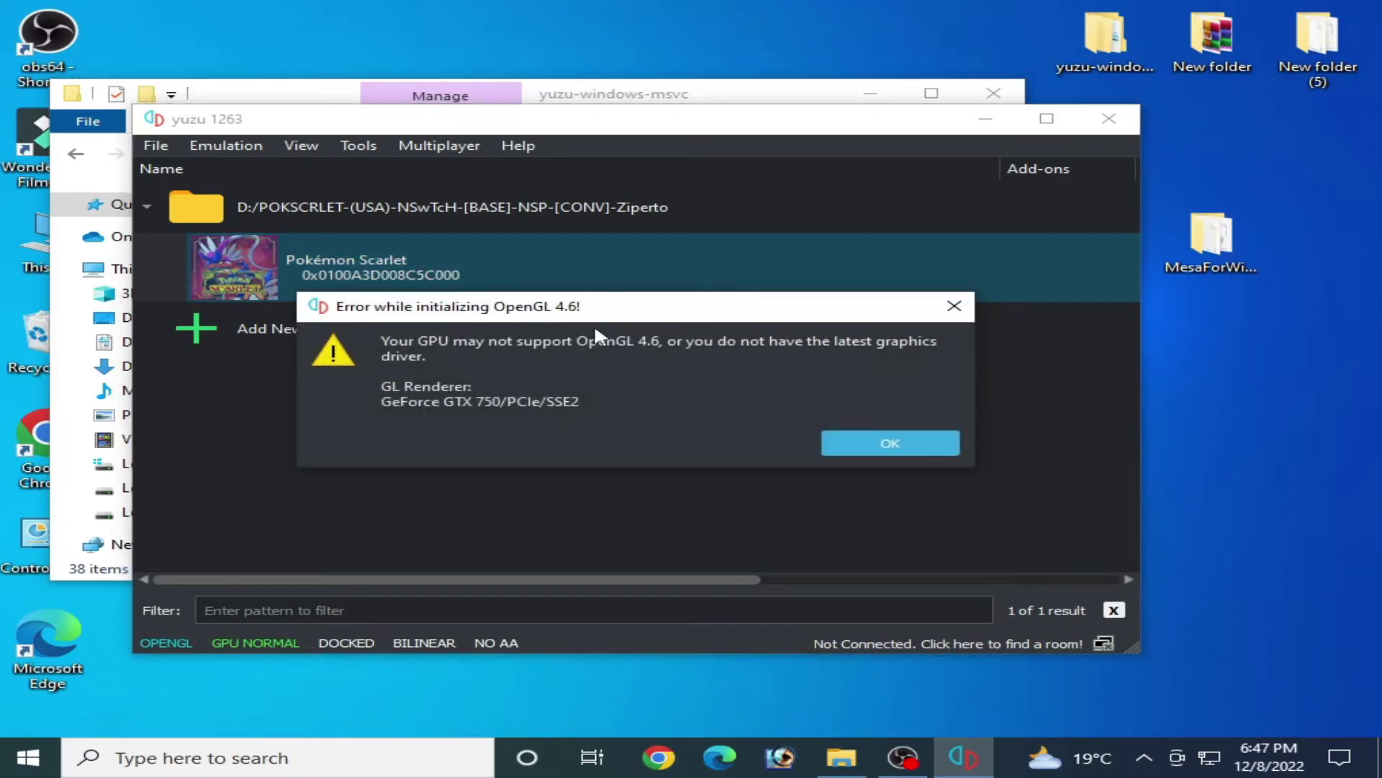
{"action": "left_click_drag", "start_coordinate": [594, 322], "coordinate": [626, 317]}
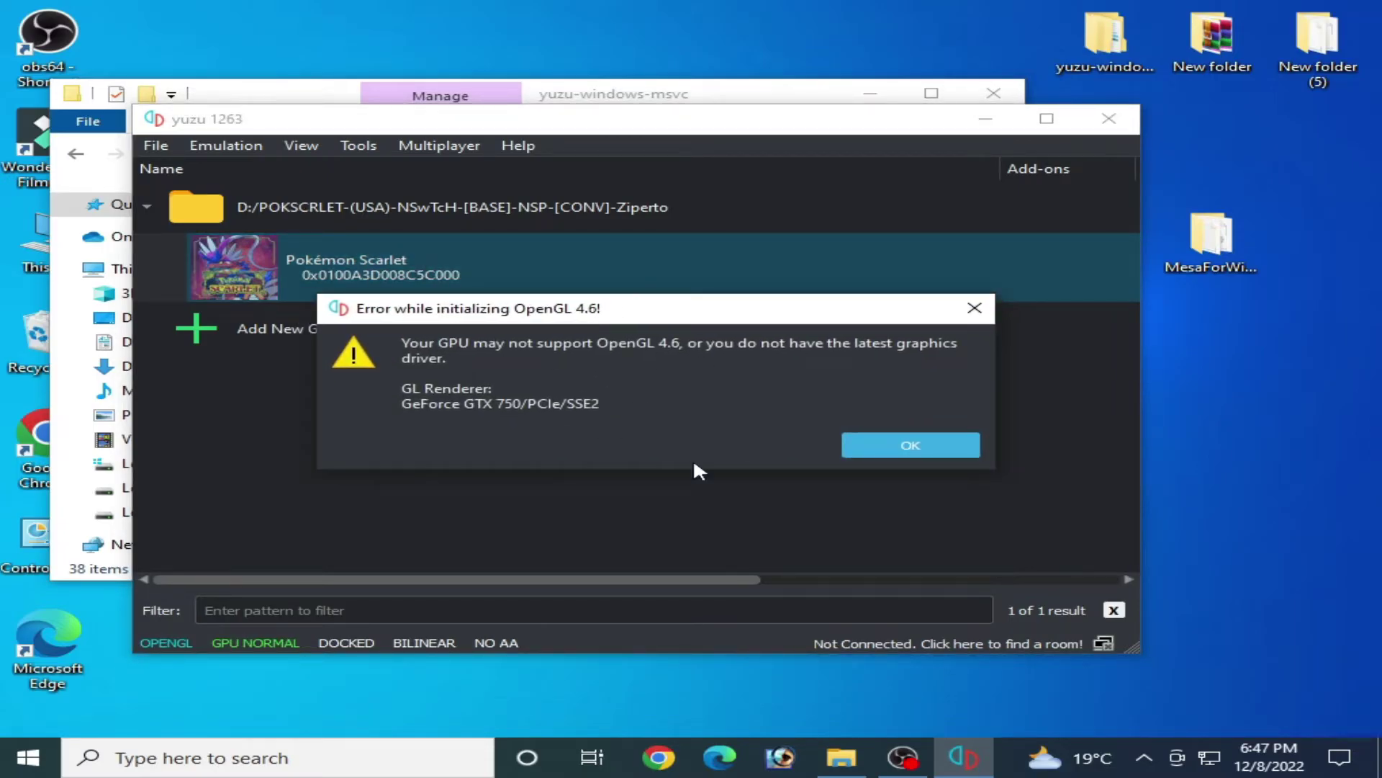
{"action": "left_click", "coordinate": [895, 447]}
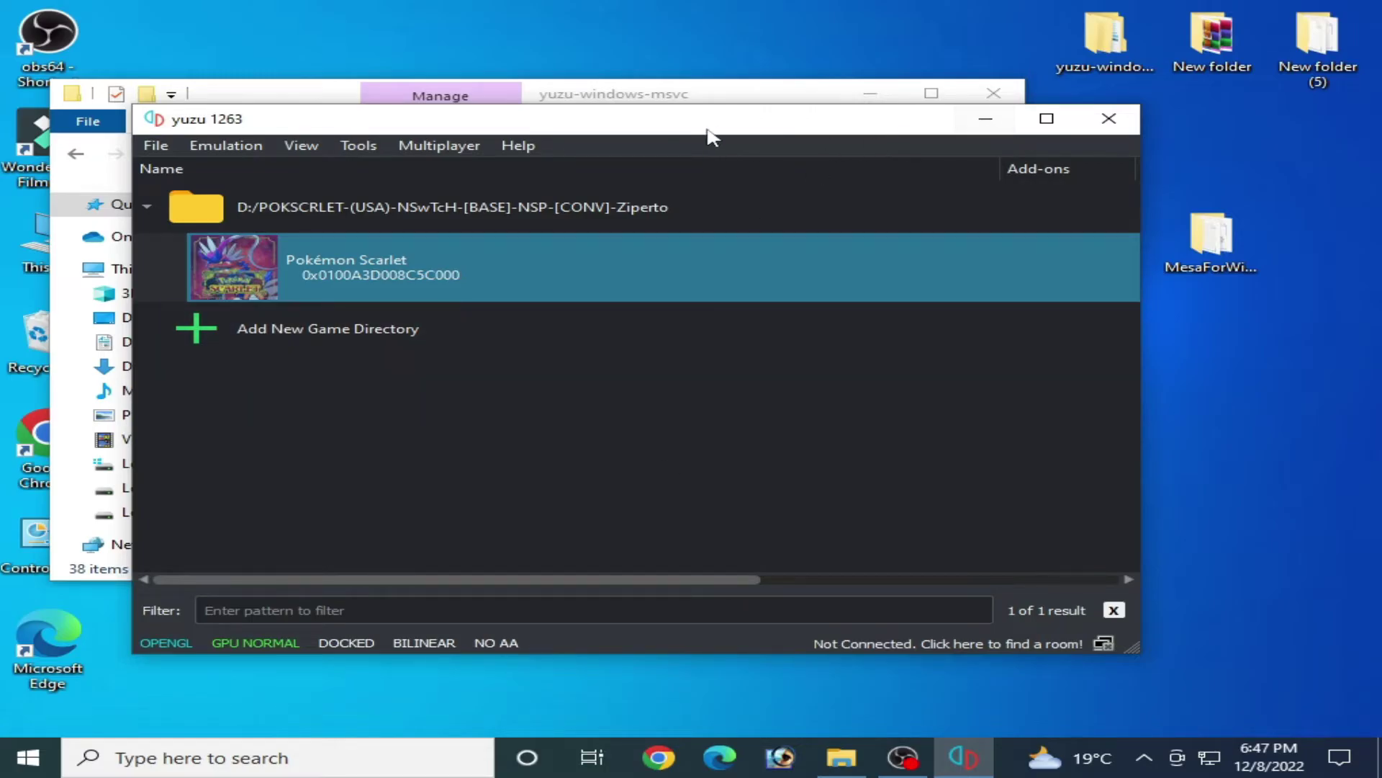
{"action": "left_click_drag", "start_coordinate": [549, 126], "coordinate": [535, 137]}
{"action": "left_click", "coordinate": [1098, 130]}
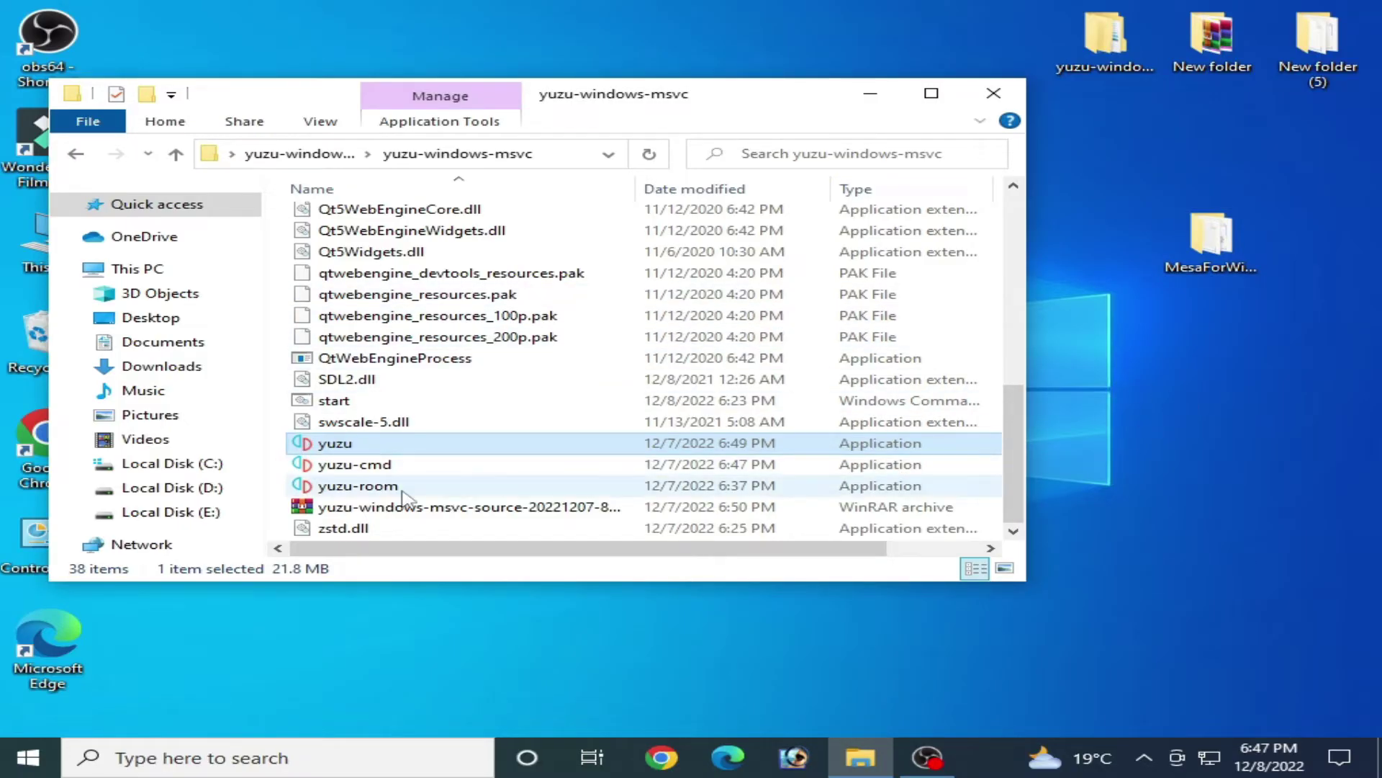
Copy opengl32.dll from the desktop's MesaForWindows-x64-20.1.8 folder into the yuzu-windows-msvc folder
{"action": "double_click", "coordinate": [1212, 237]}
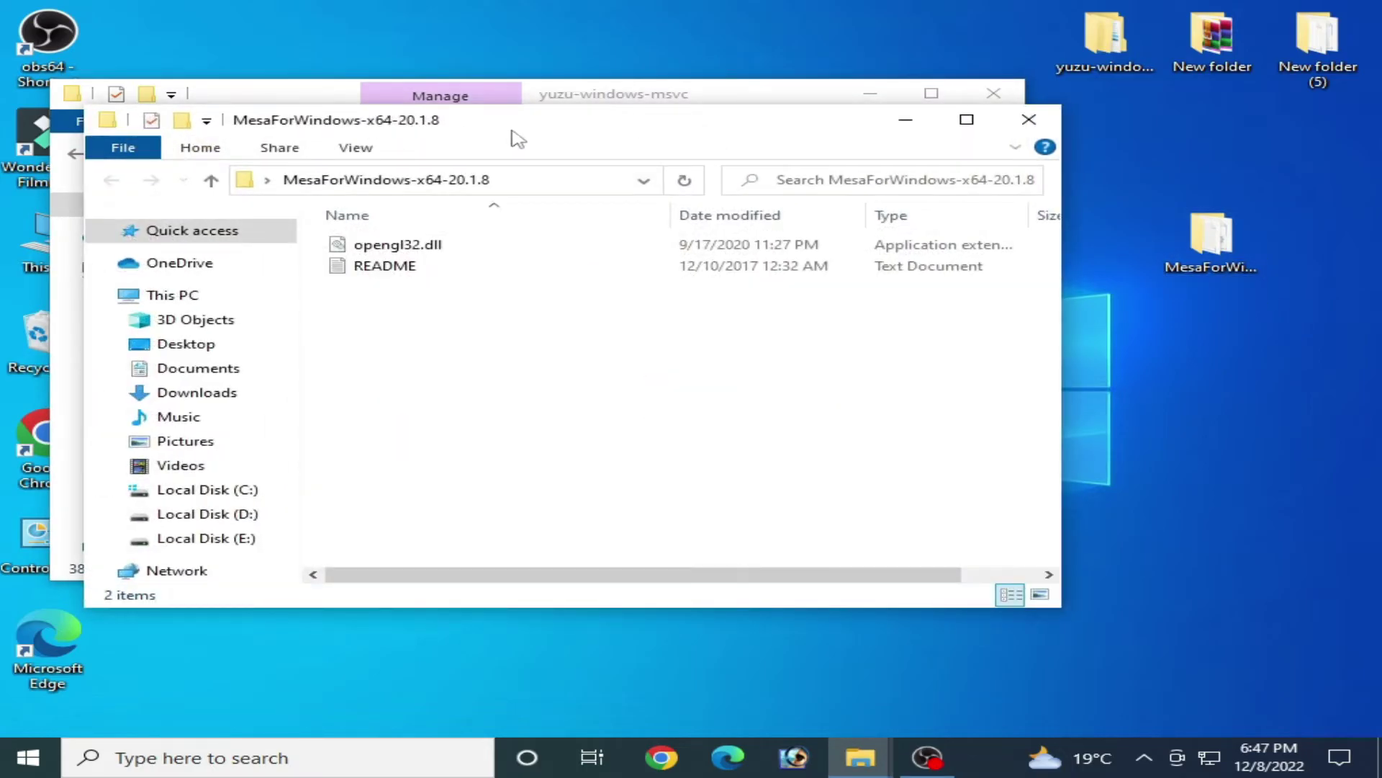
{"action": "left_click_drag", "start_coordinate": [512, 133], "coordinate": [912, 168]}
{"action": "left_click", "coordinate": [785, 277]}
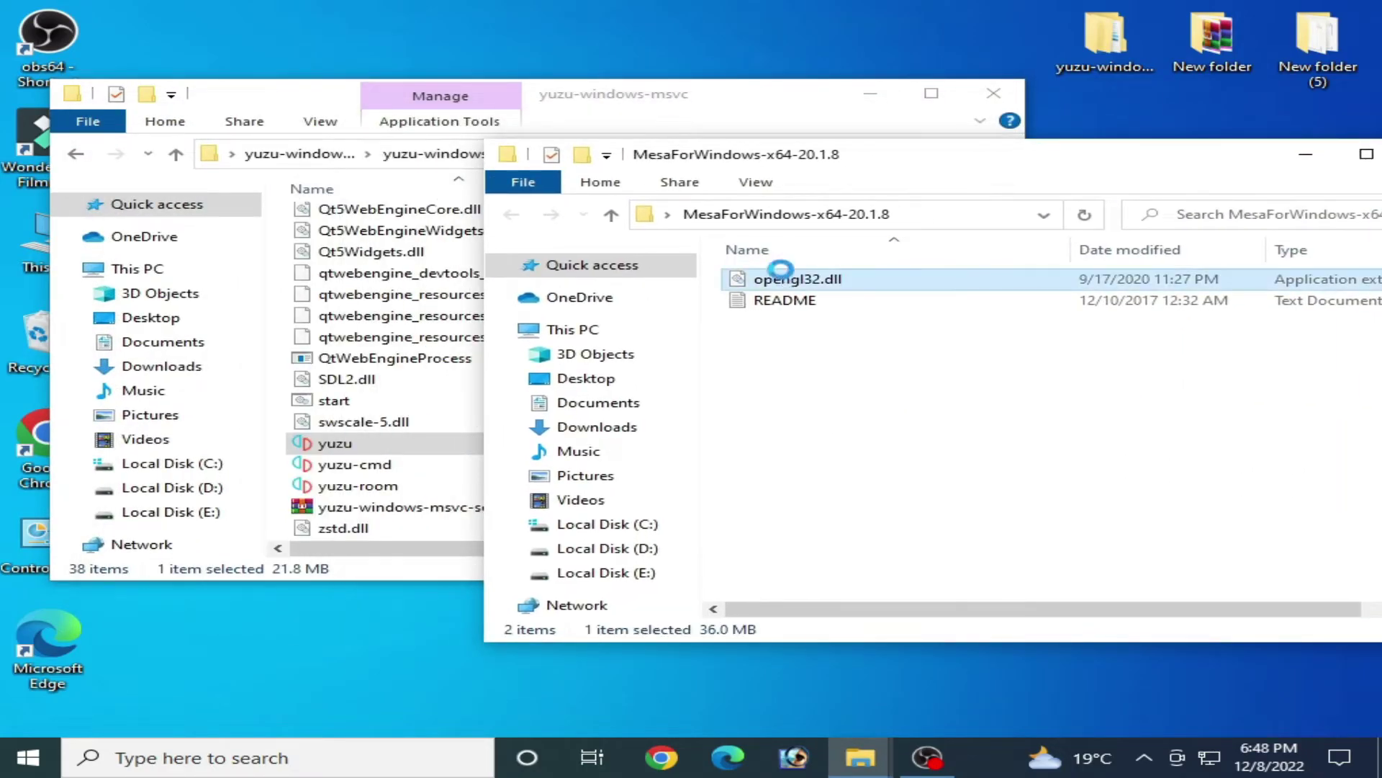
{"action": "right_click", "coordinate": [781, 272]}
{"action": "left_click", "coordinate": [855, 616]}
{"action": "left_click", "coordinate": [281, 362]}
{"action": "right_click", "coordinate": [281, 362]}
{"action": "left_click", "coordinate": [332, 491]}
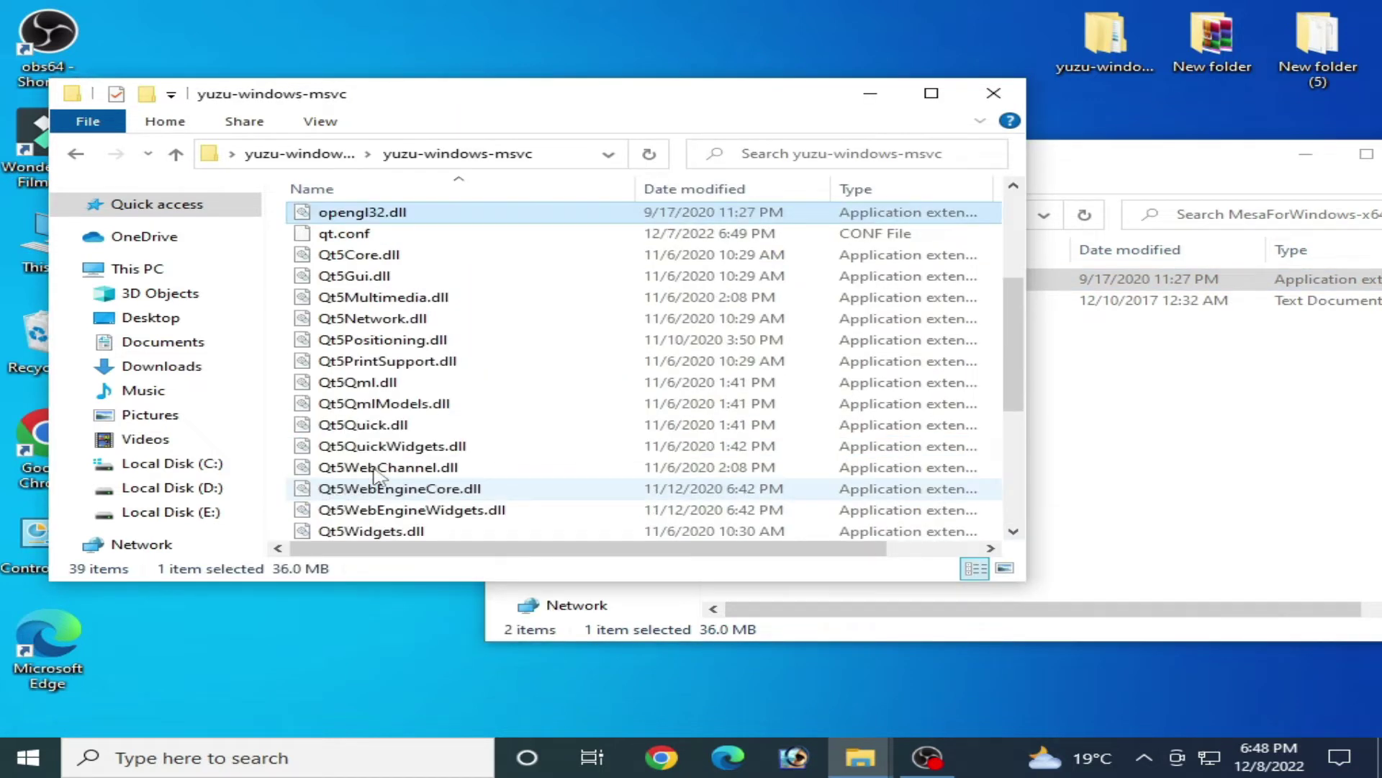
Start the yuzu application from the yuzu-windows-msvc folder
{"action": "left_click_drag", "start_coordinate": [1012, 301], "coordinate": [1023, 468]}
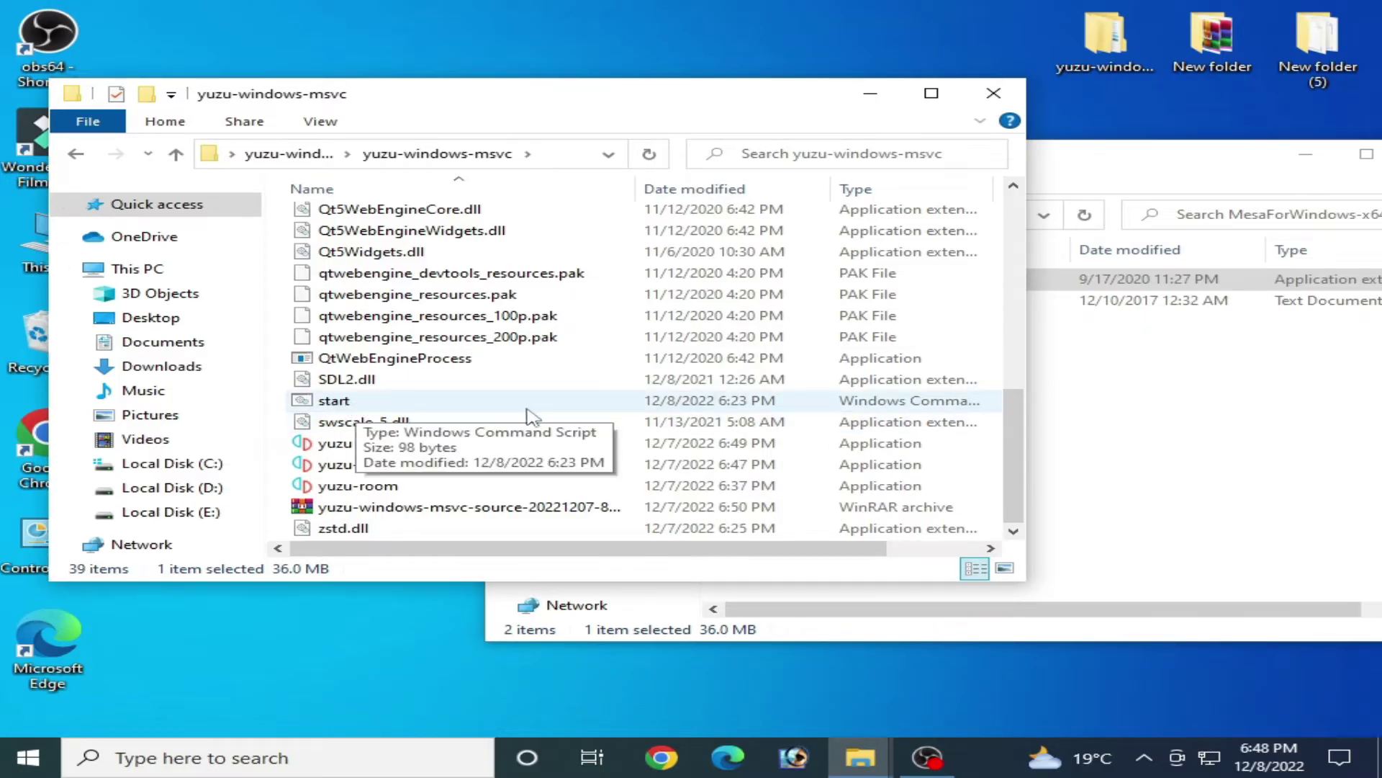
{"action": "left_click", "coordinate": [351, 449]}
{"action": "right_click", "coordinate": [351, 449]}
{"action": "left_click", "coordinate": [442, 177]}
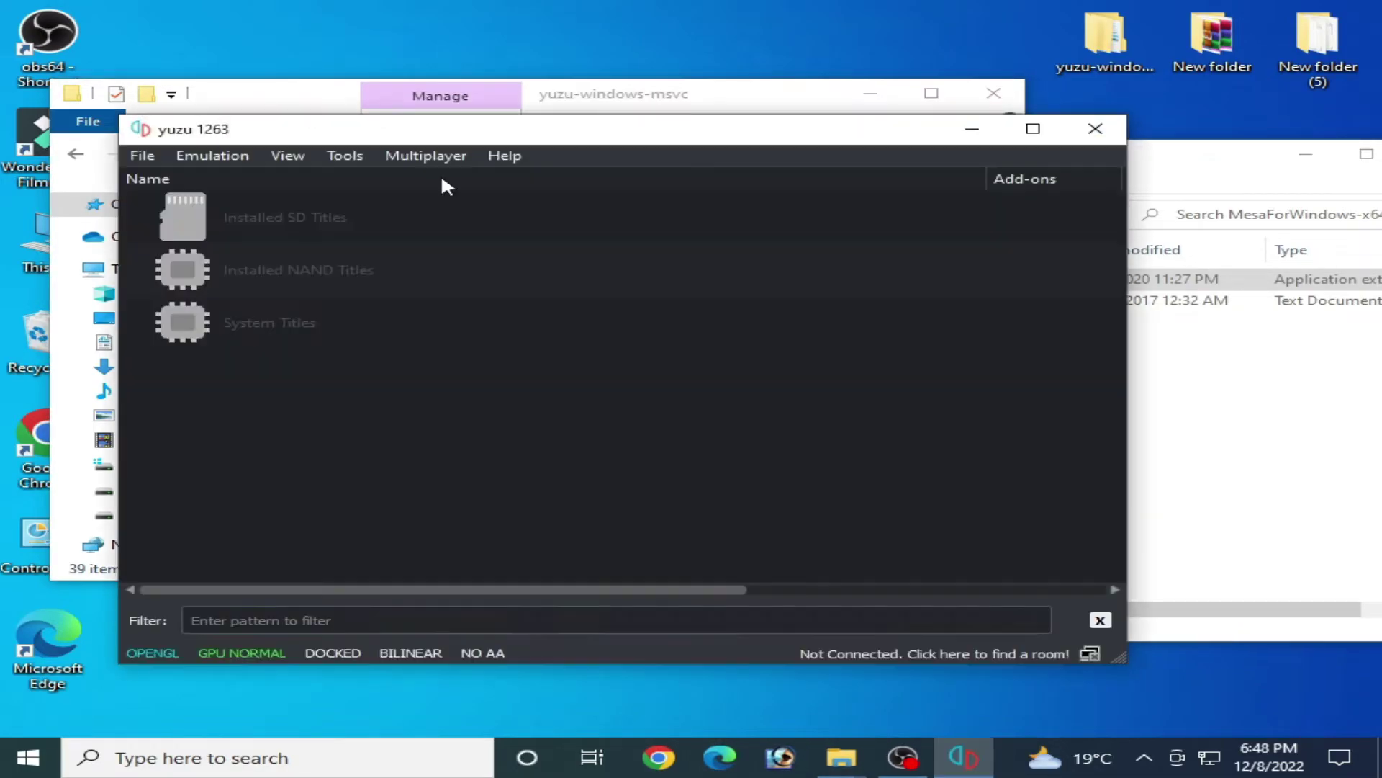
Try to launch Pokémon Scarlet with the Mesa opengl32.dll in place, dismiss the error, and close yuzu
{"action": "double_click", "coordinate": [366, 279]}
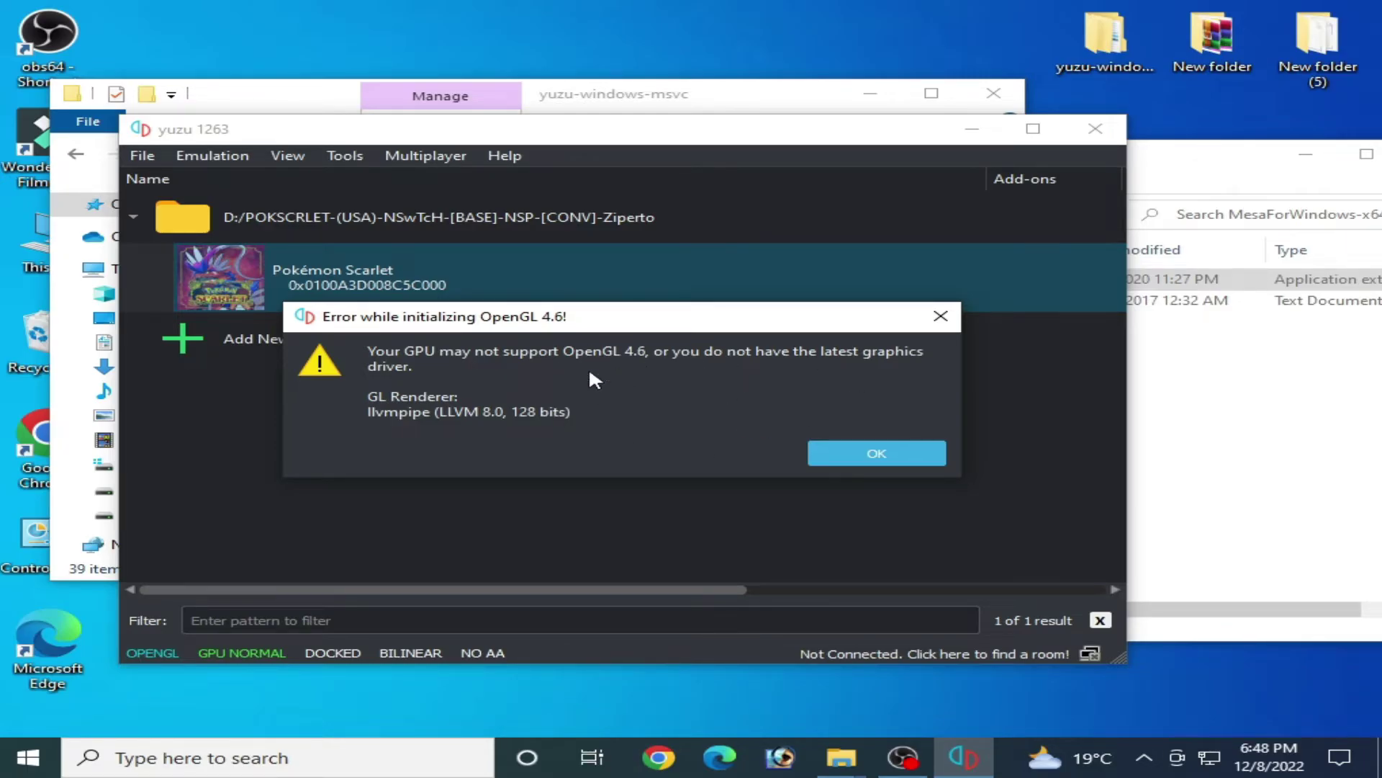
{"action": "left_click", "coordinate": [817, 458]}
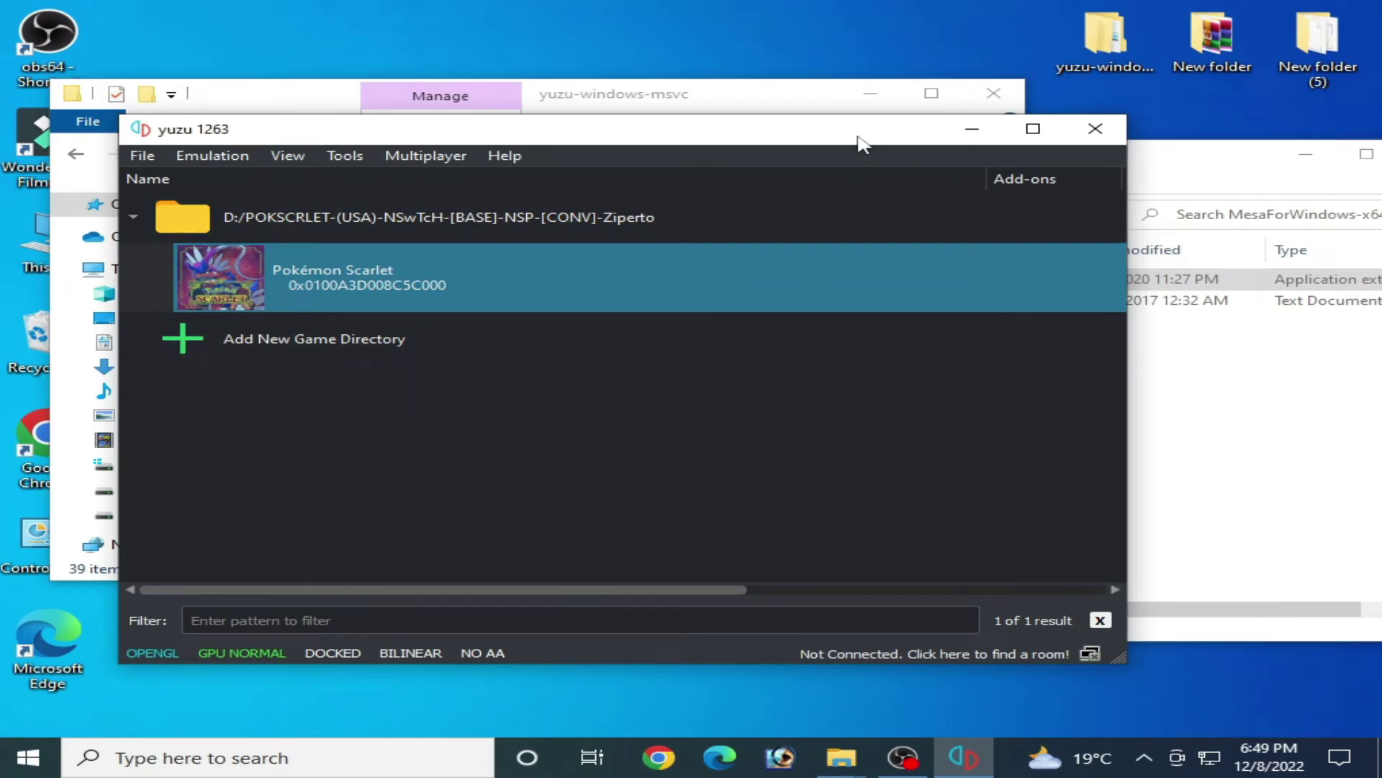
{"action": "left_click_drag", "start_coordinate": [864, 136], "coordinate": [862, 213]}
{"action": "left_click", "coordinate": [1093, 205]}
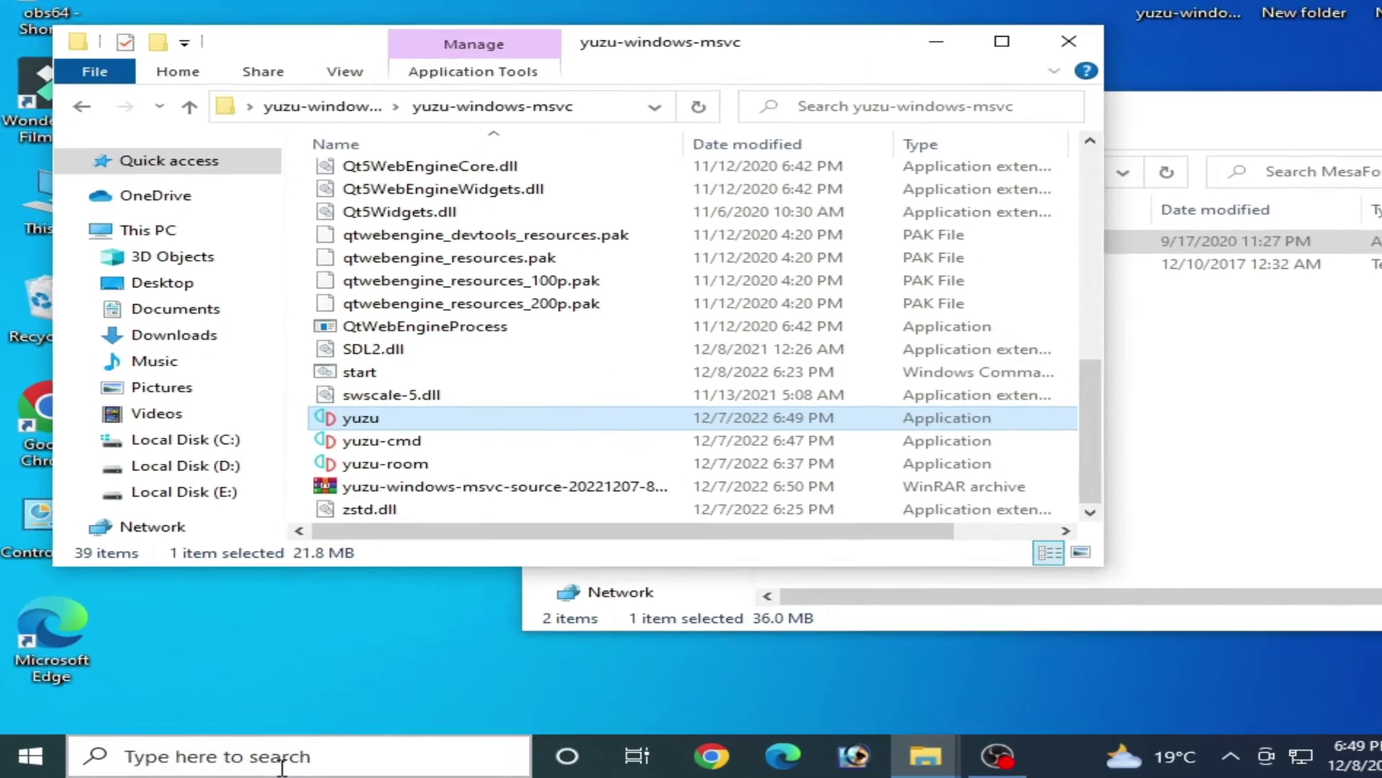
Open Device Manager and inspect the driver properties of the NVIDIA GeForce GTX 750 display adapter
{"action": "left_click", "coordinate": [262, 759]}
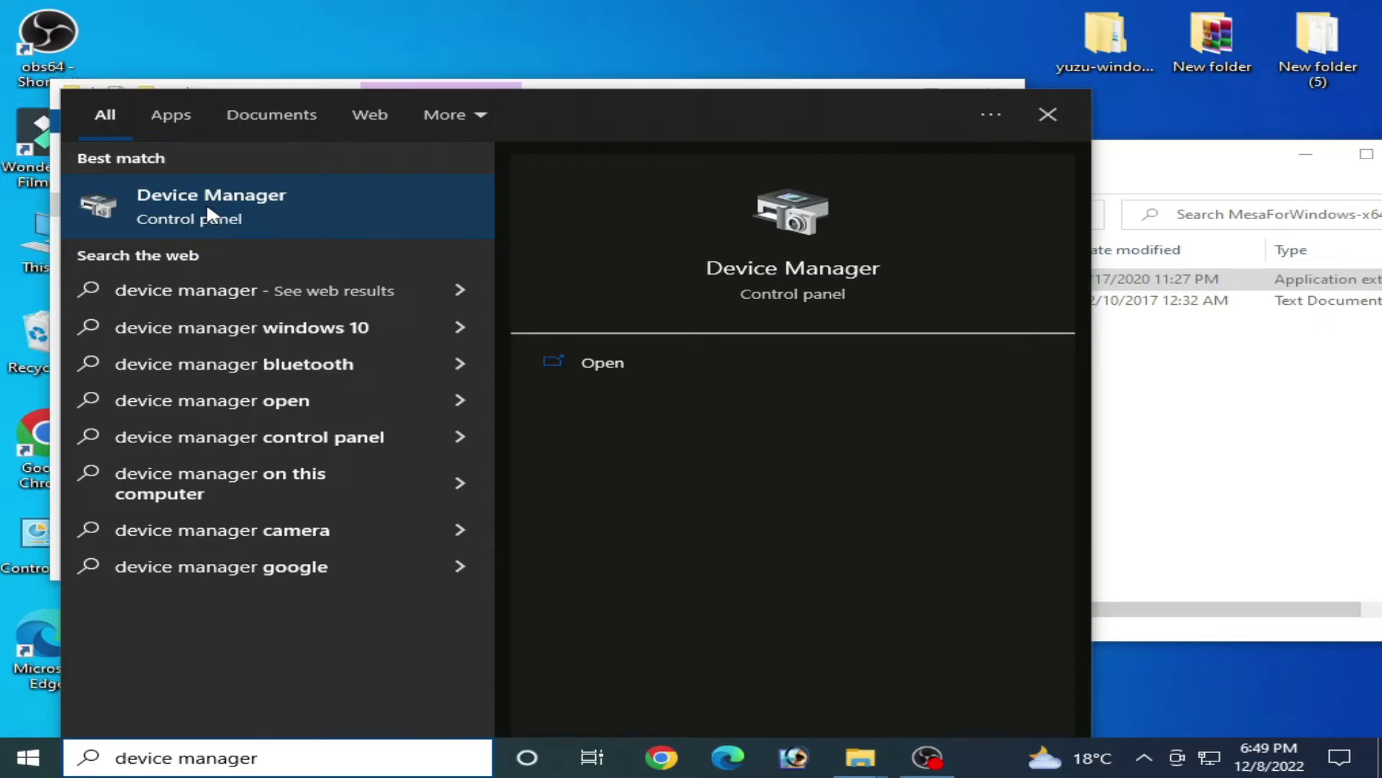
{"action": "left_click", "coordinate": [192, 214]}
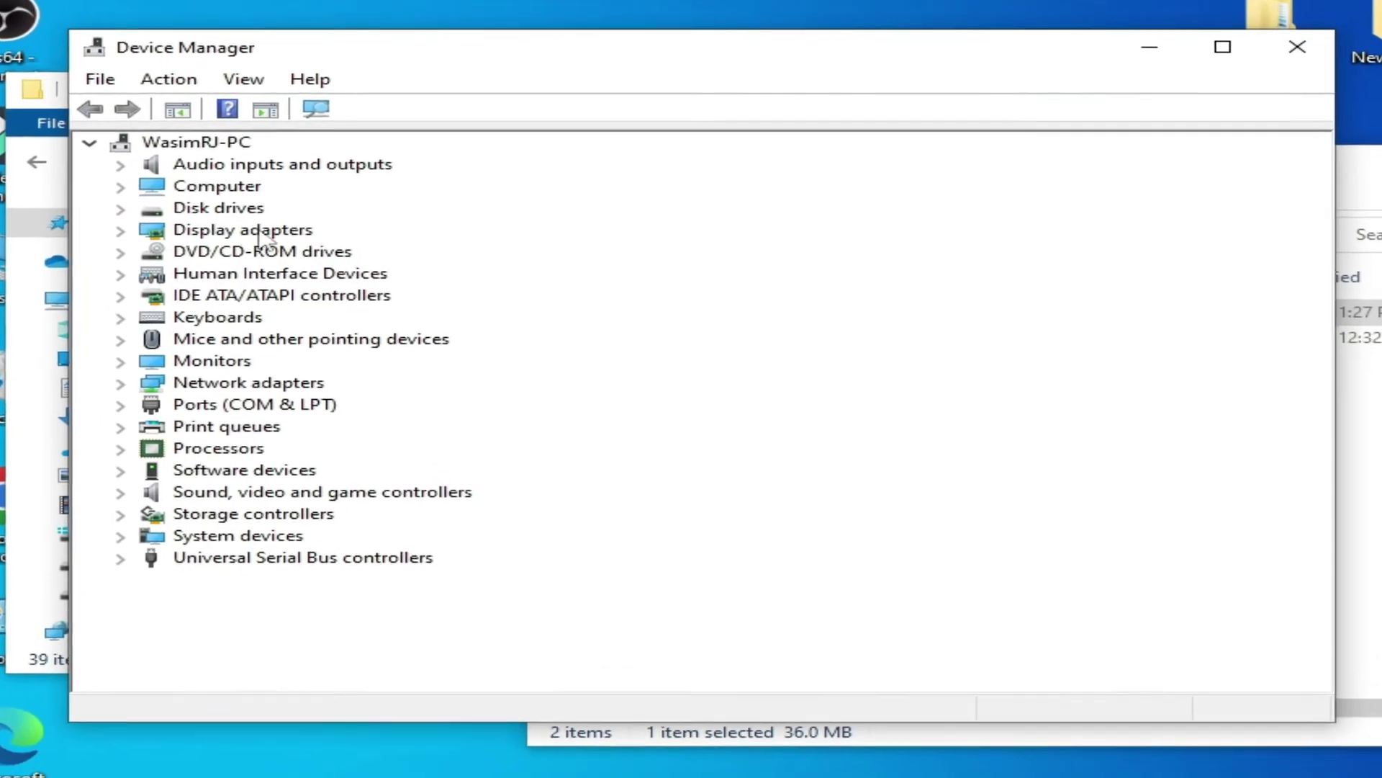
{"action": "left_click", "coordinate": [106, 241]}
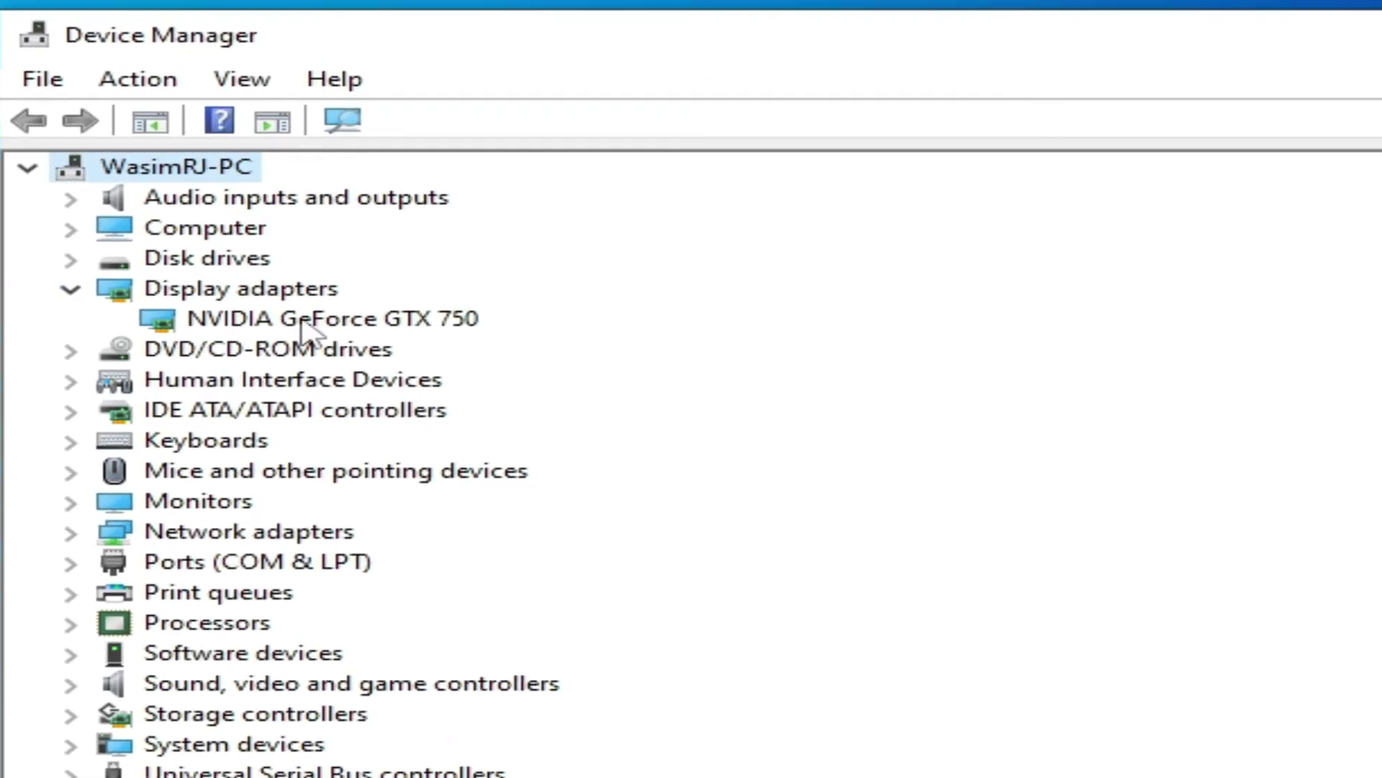
{"action": "left_click", "coordinate": [292, 272]}
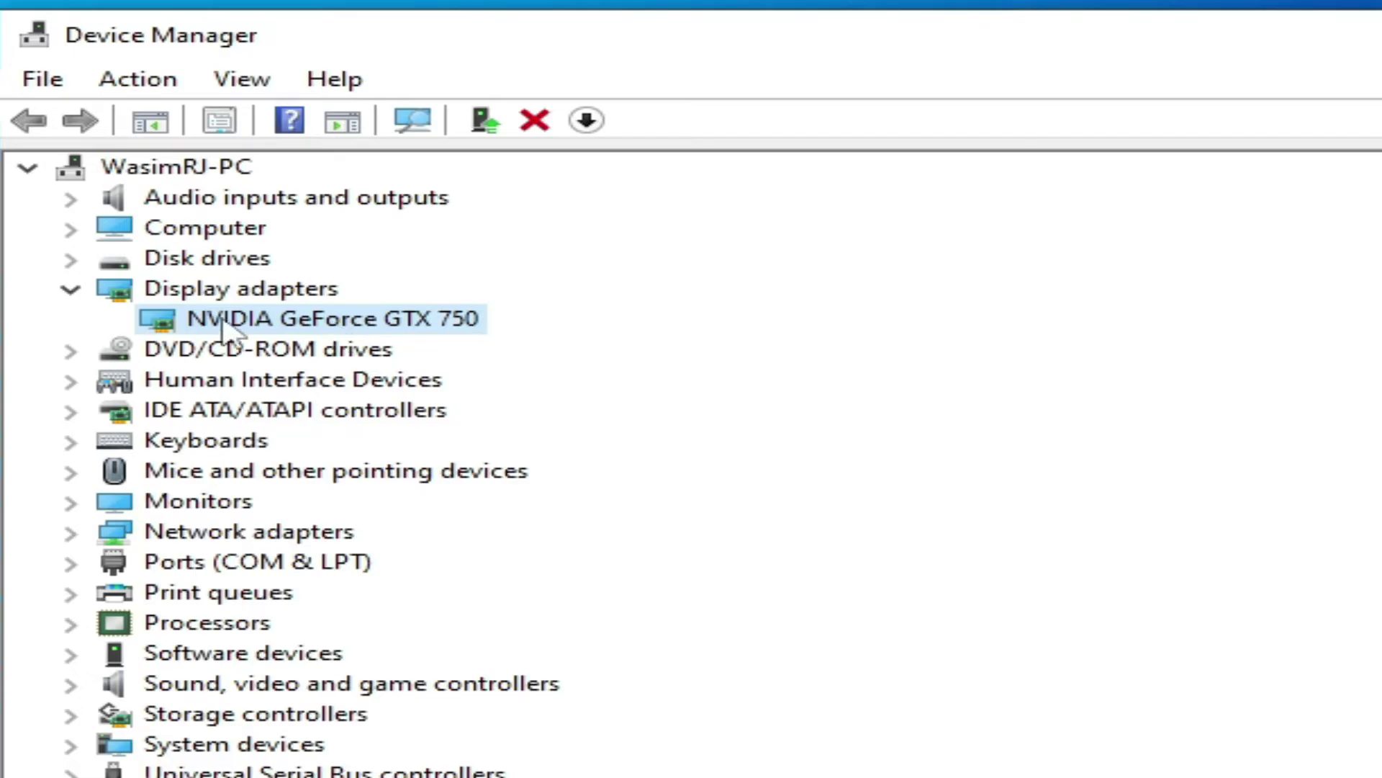
{"action": "right_click", "coordinate": [333, 317]}
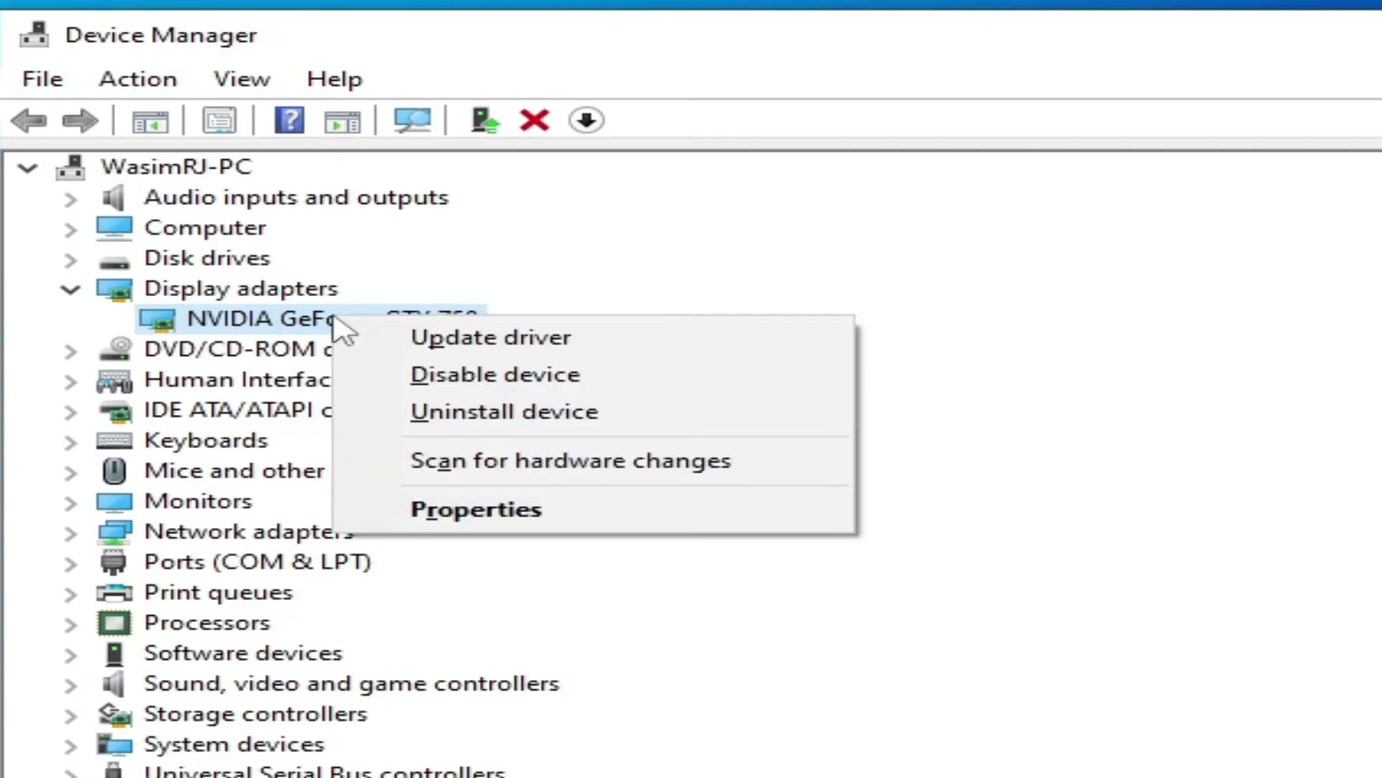
{"action": "left_click", "coordinate": [455, 512]}
{"action": "left_click", "coordinate": [625, 193]}
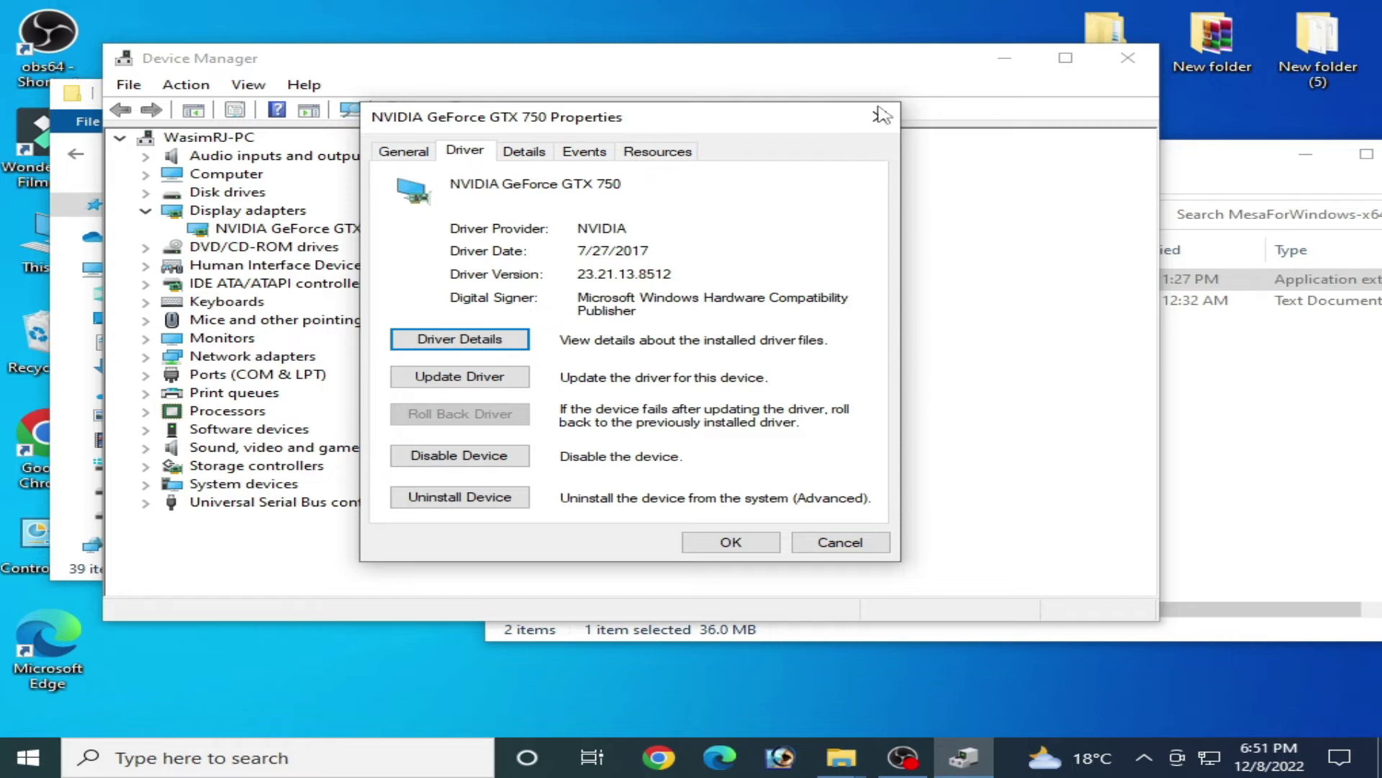
Set the PhysX processor to GeForce GTX 750 in NVIDIA Control Panel, apply it, and close the control panel and adapter properties
{"action": "right_click", "coordinate": [953, 29]}
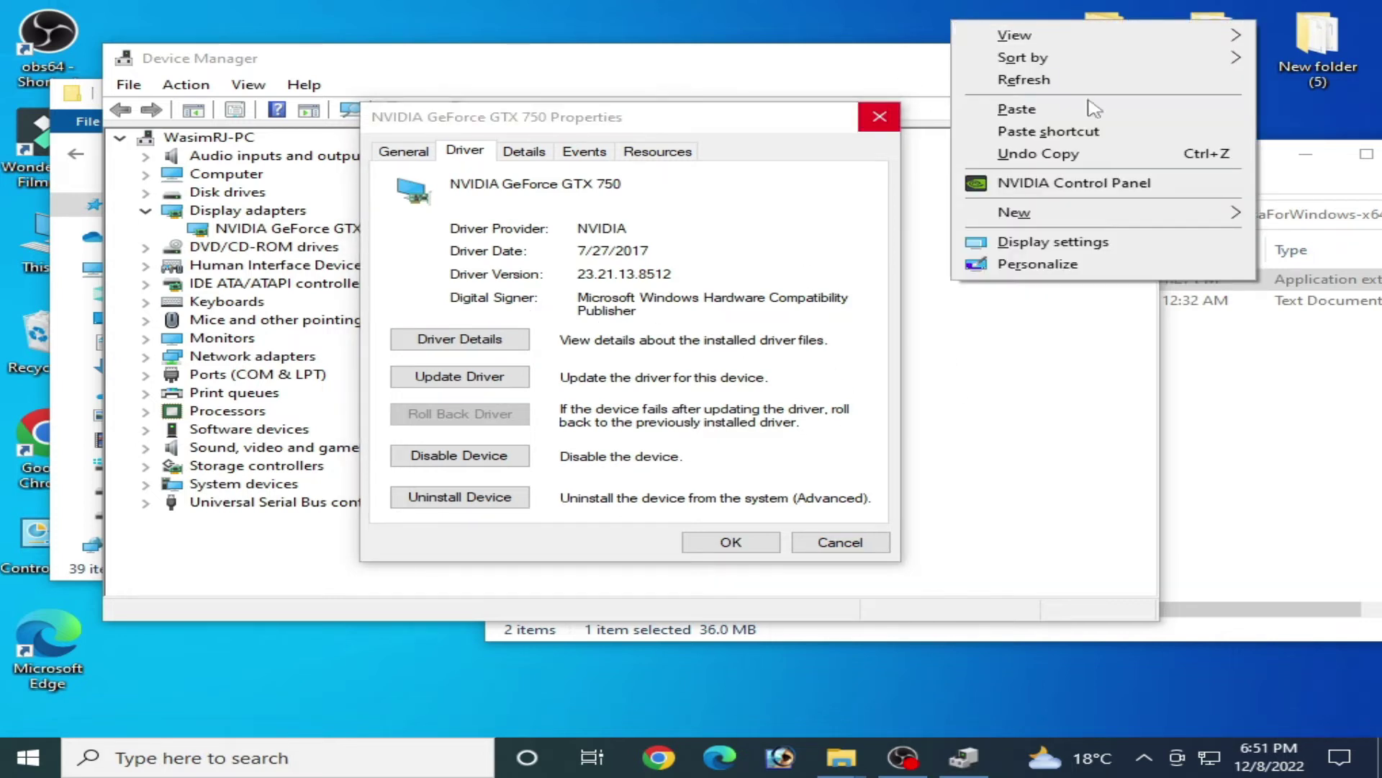
{"action": "left_click", "coordinate": [1058, 185]}
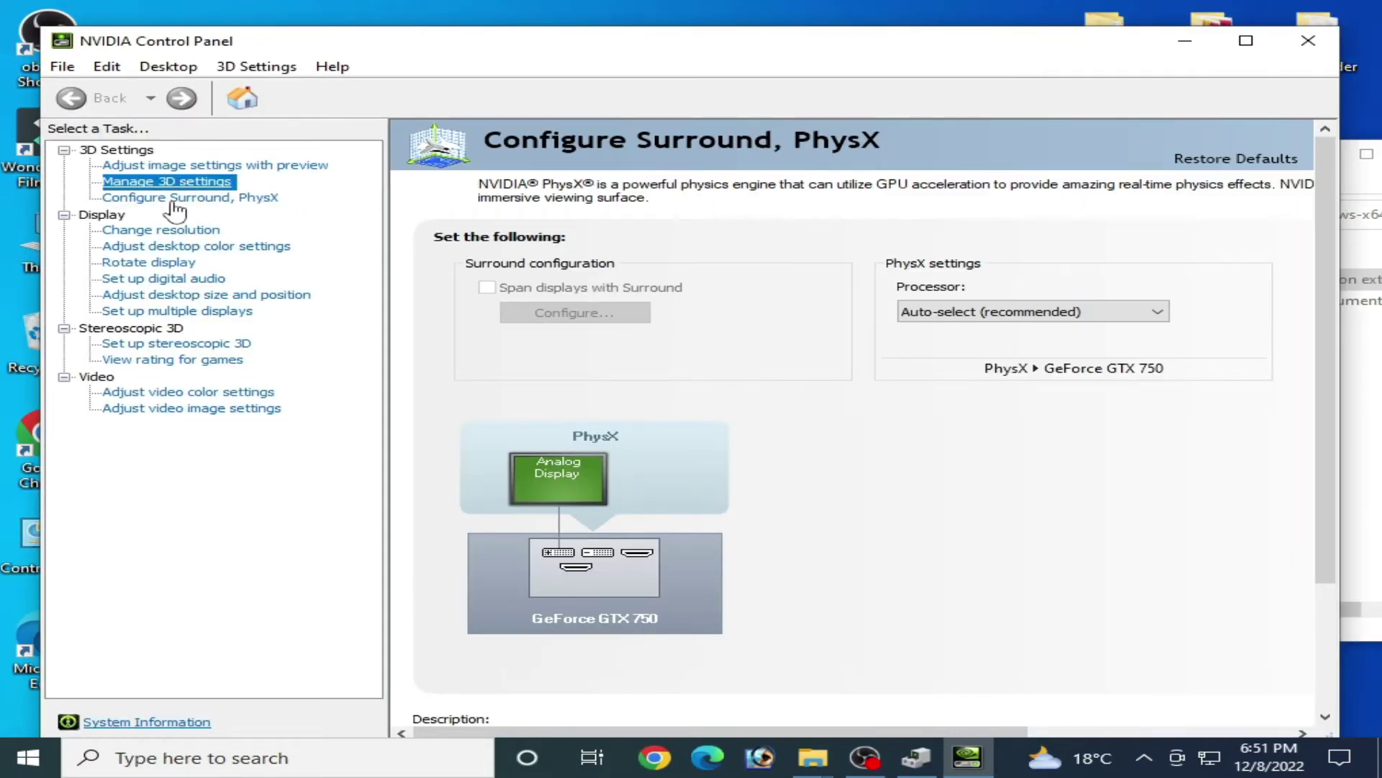
{"action": "left_click", "coordinate": [166, 197]}
{"action": "left_click", "coordinate": [1083, 314]}
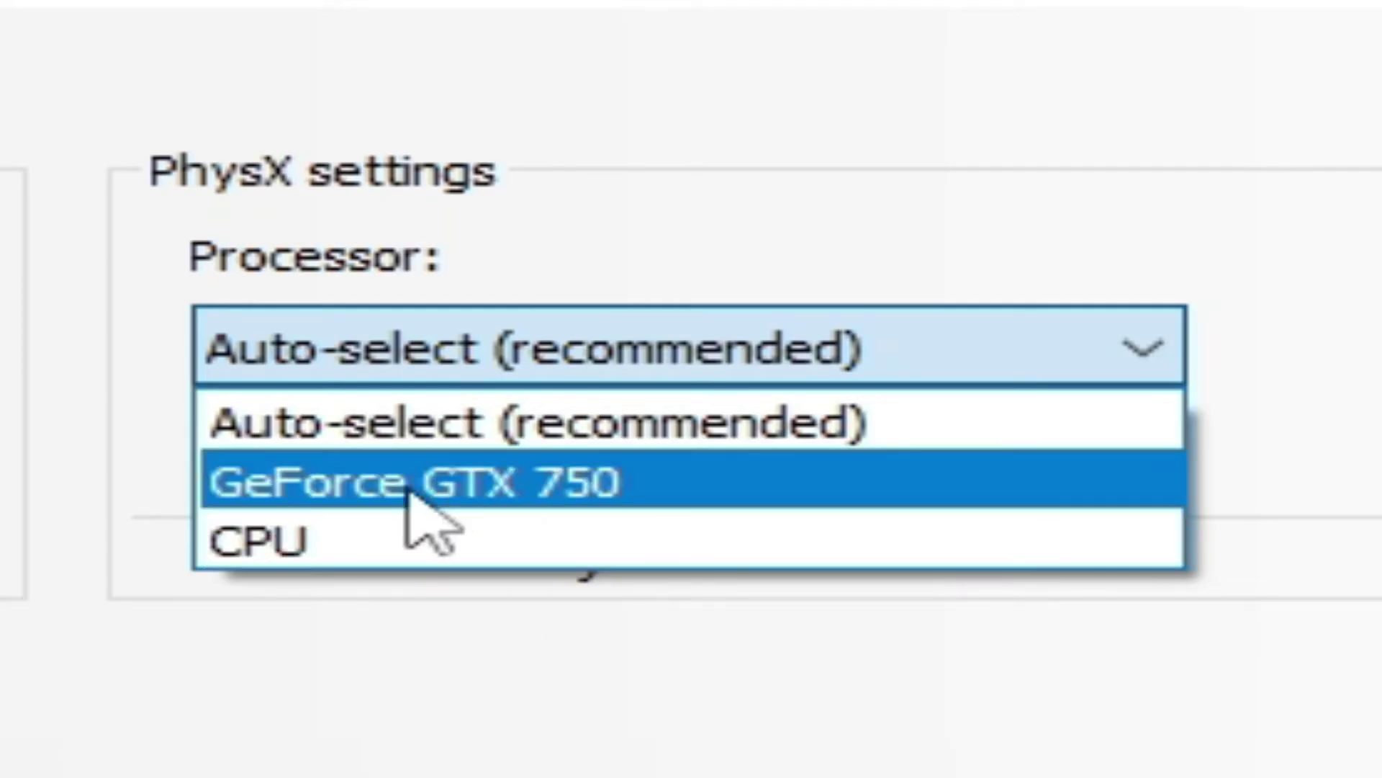
{"action": "left_click", "coordinate": [306, 542]}
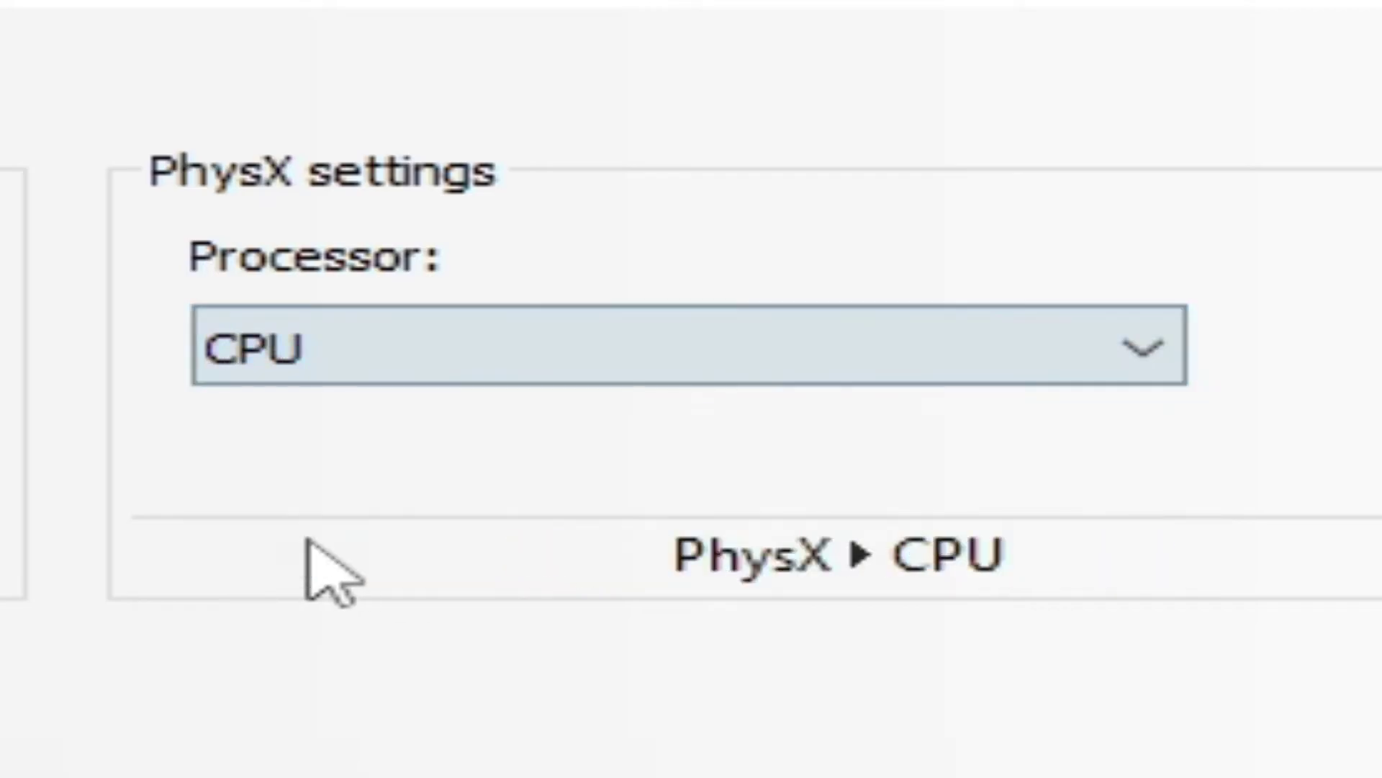
{"action": "left_click", "coordinate": [432, 367]}
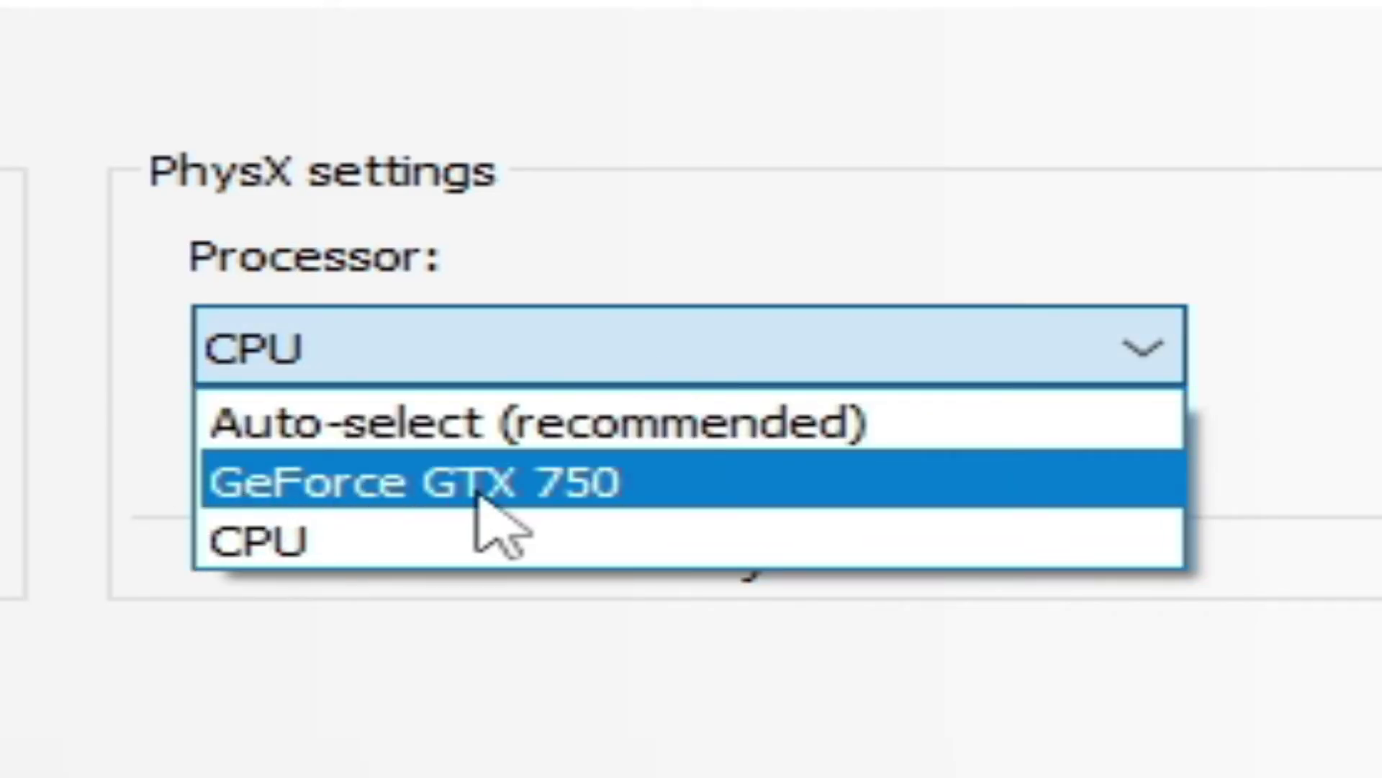
{"action": "left_click", "coordinate": [529, 497]}
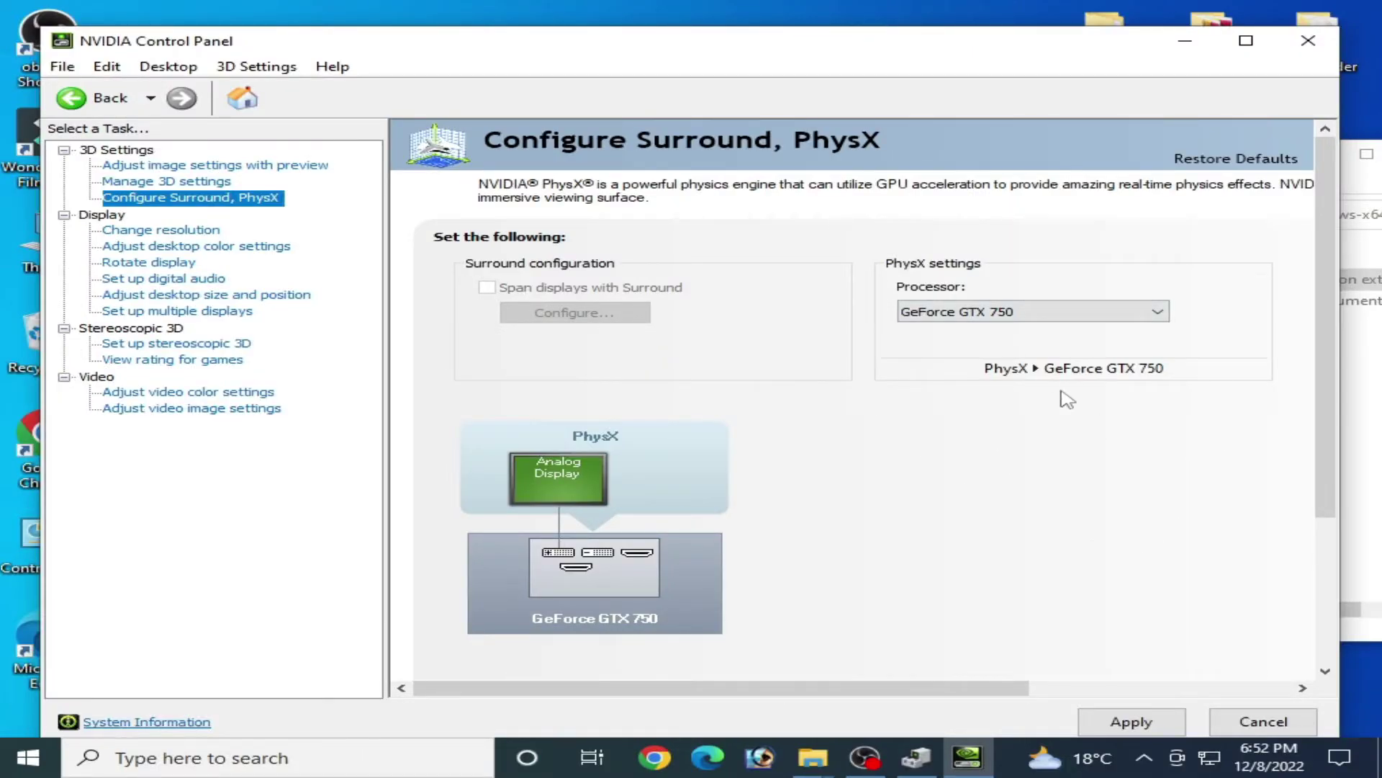
{"action": "left_click", "coordinate": [1138, 724]}
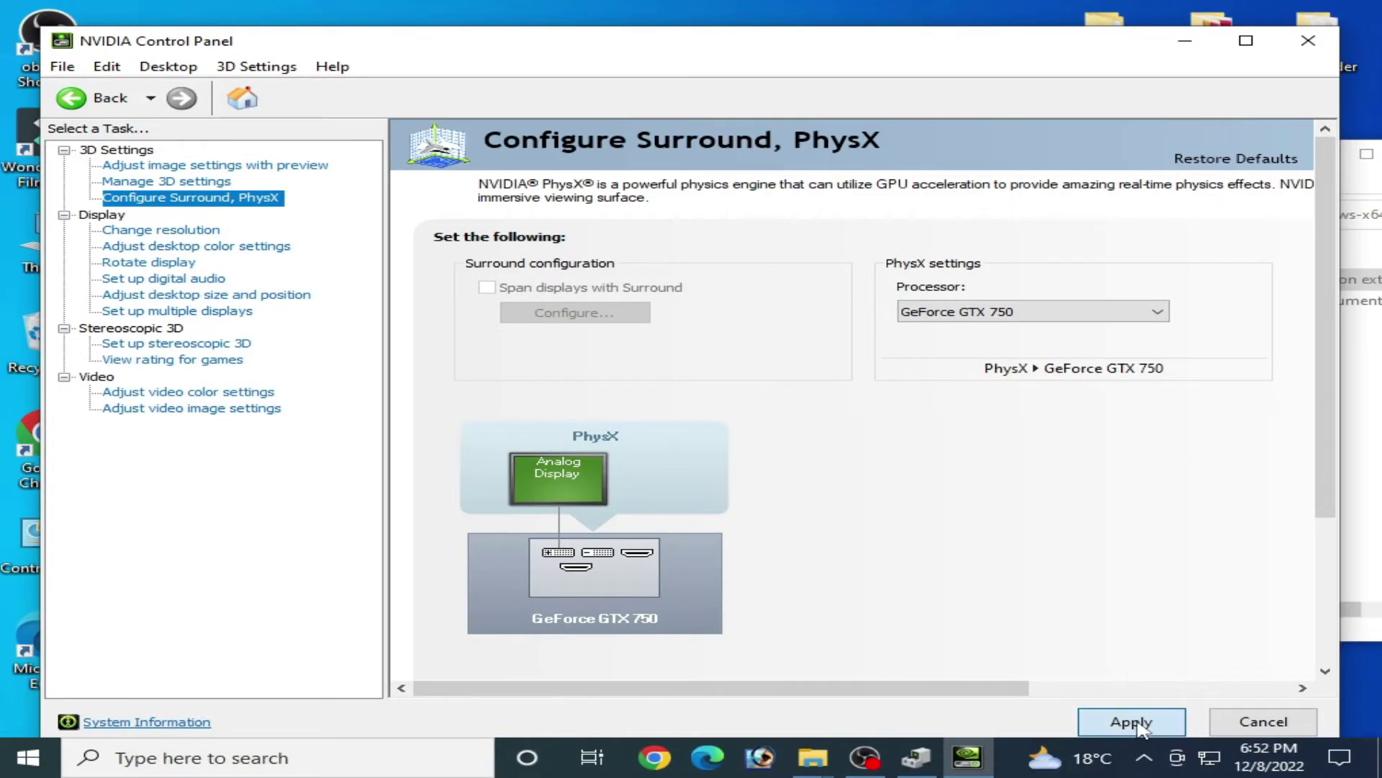
{"action": "left_click", "coordinate": [1308, 41]}
{"action": "left_click", "coordinate": [729, 541]}
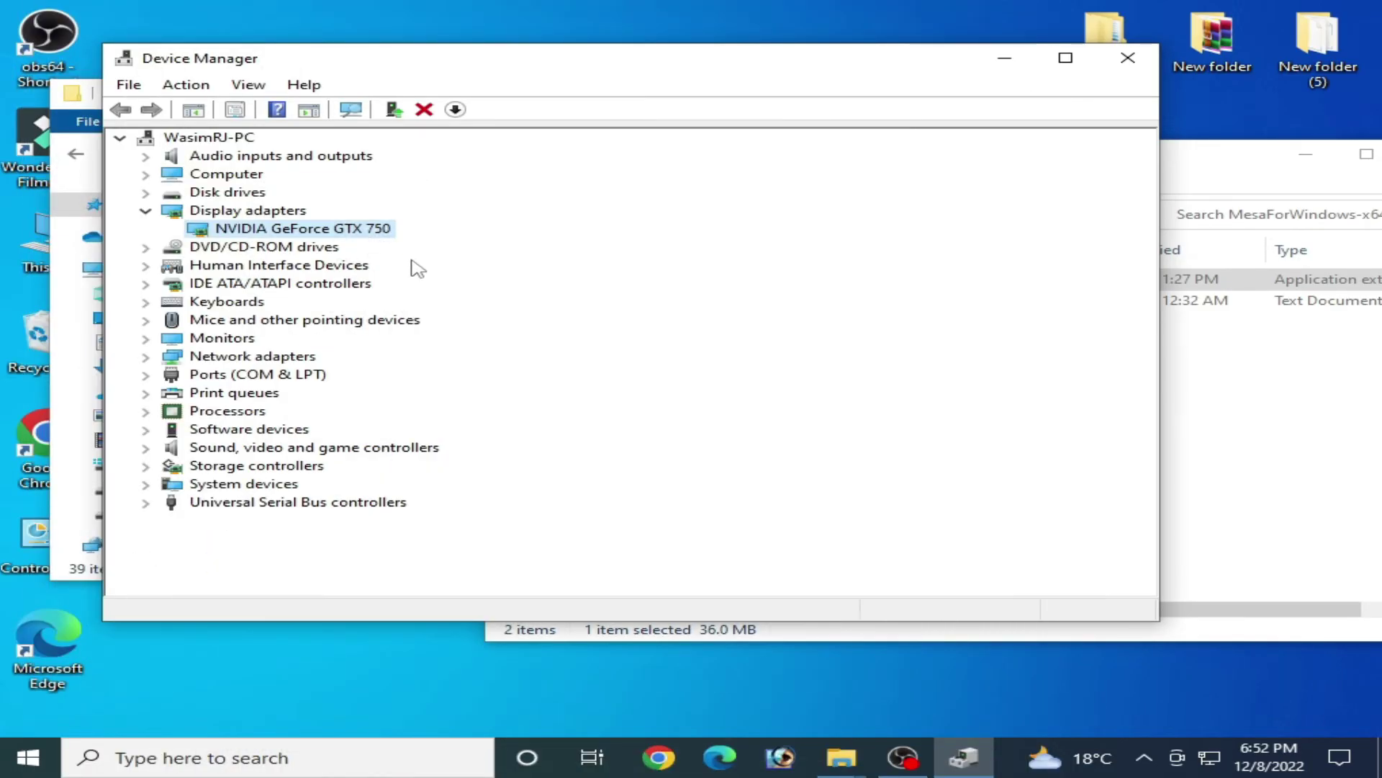
{"action": "right_click", "coordinate": [268, 229]}
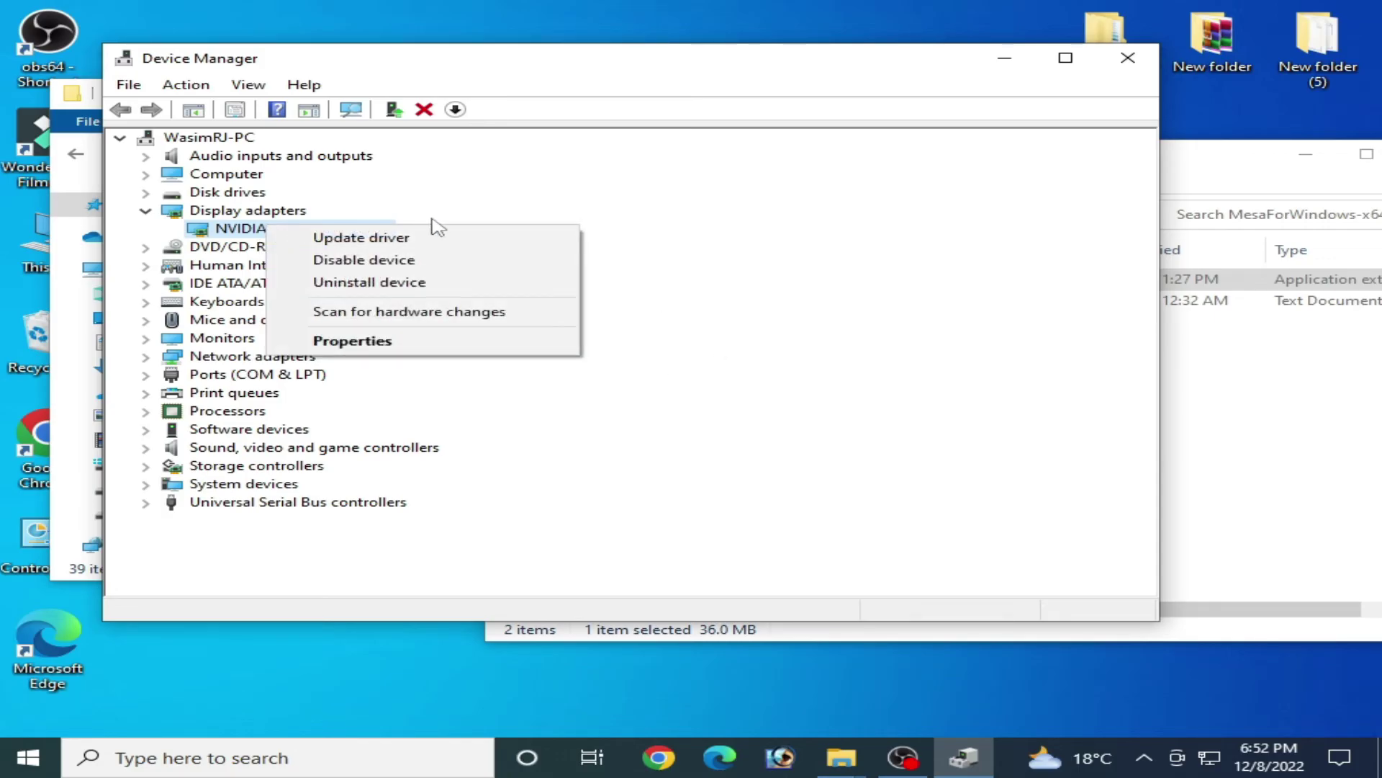
{"action": "left_click", "coordinate": [365, 262]}
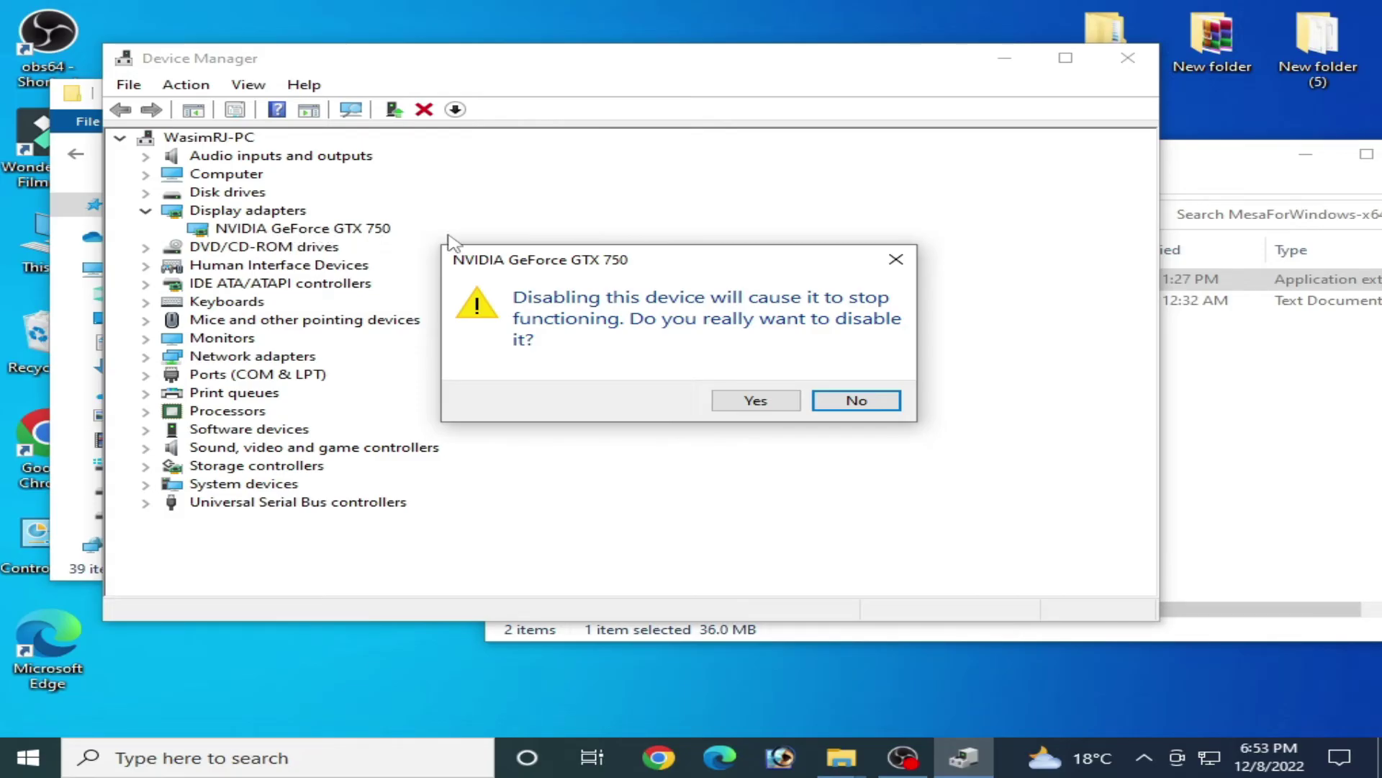
{"action": "left_click", "coordinate": [886, 404]}
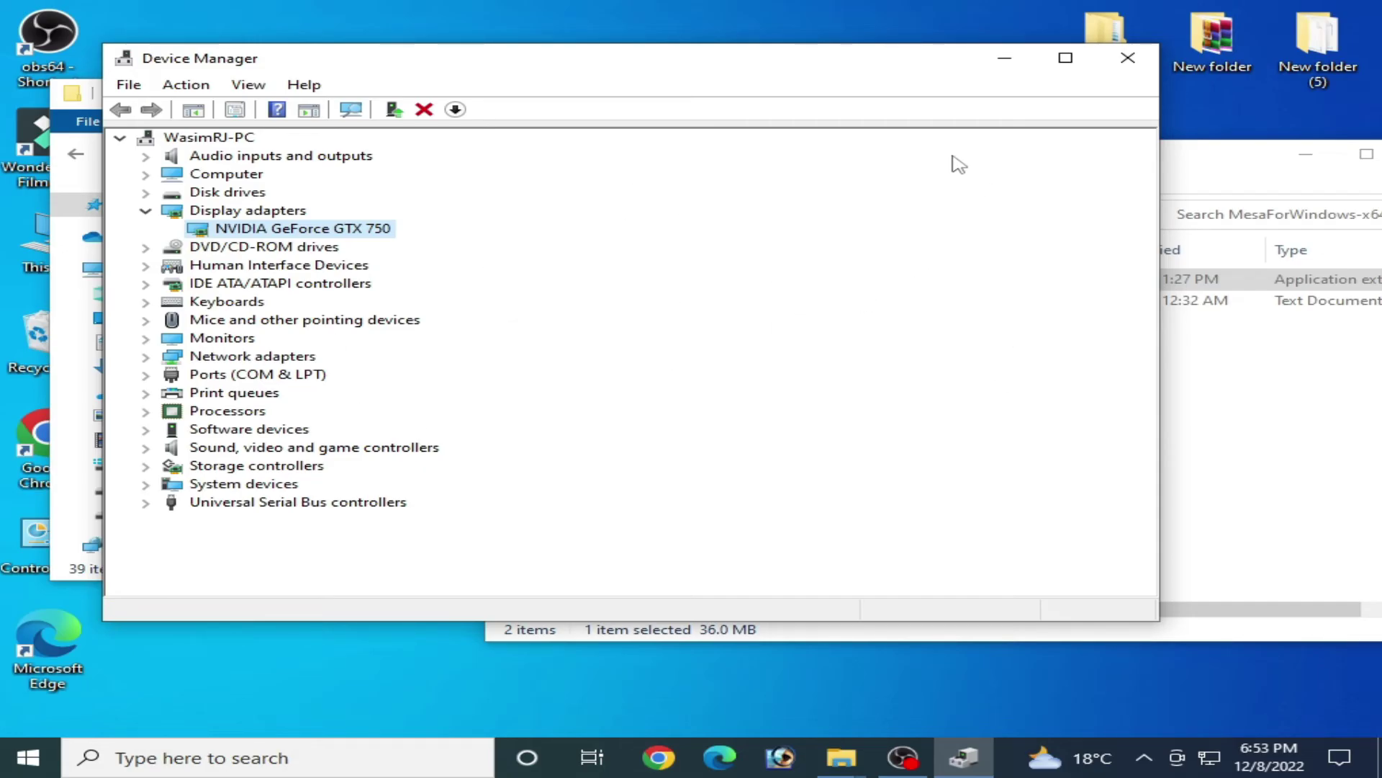
Close Device Manager and the MesaForWindows-x64-20.1.8 folder window
{"action": "left_click", "coordinate": [1141, 70]}
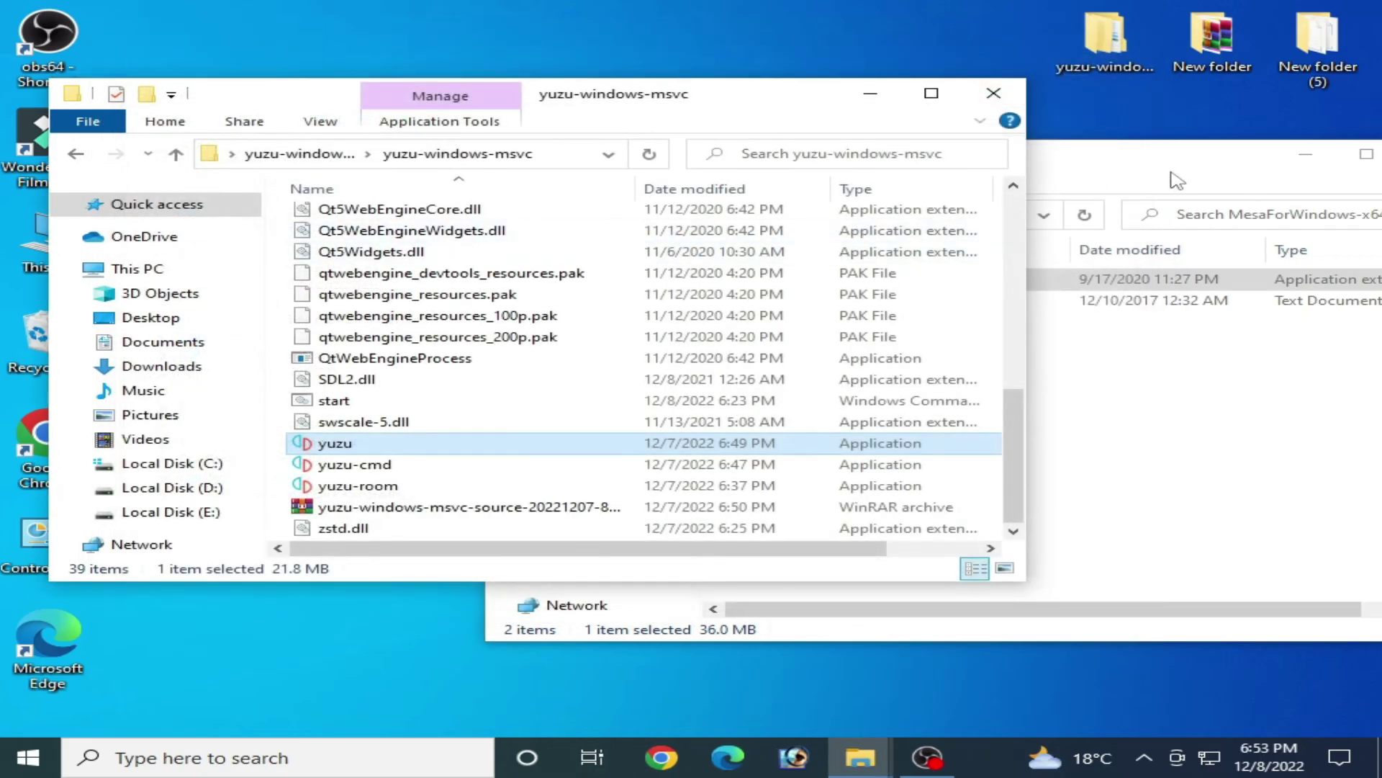
{"action": "left_click_drag", "start_coordinate": [1125, 168], "coordinate": [829, 168]}
{"action": "left_click", "coordinate": [1148, 157]}
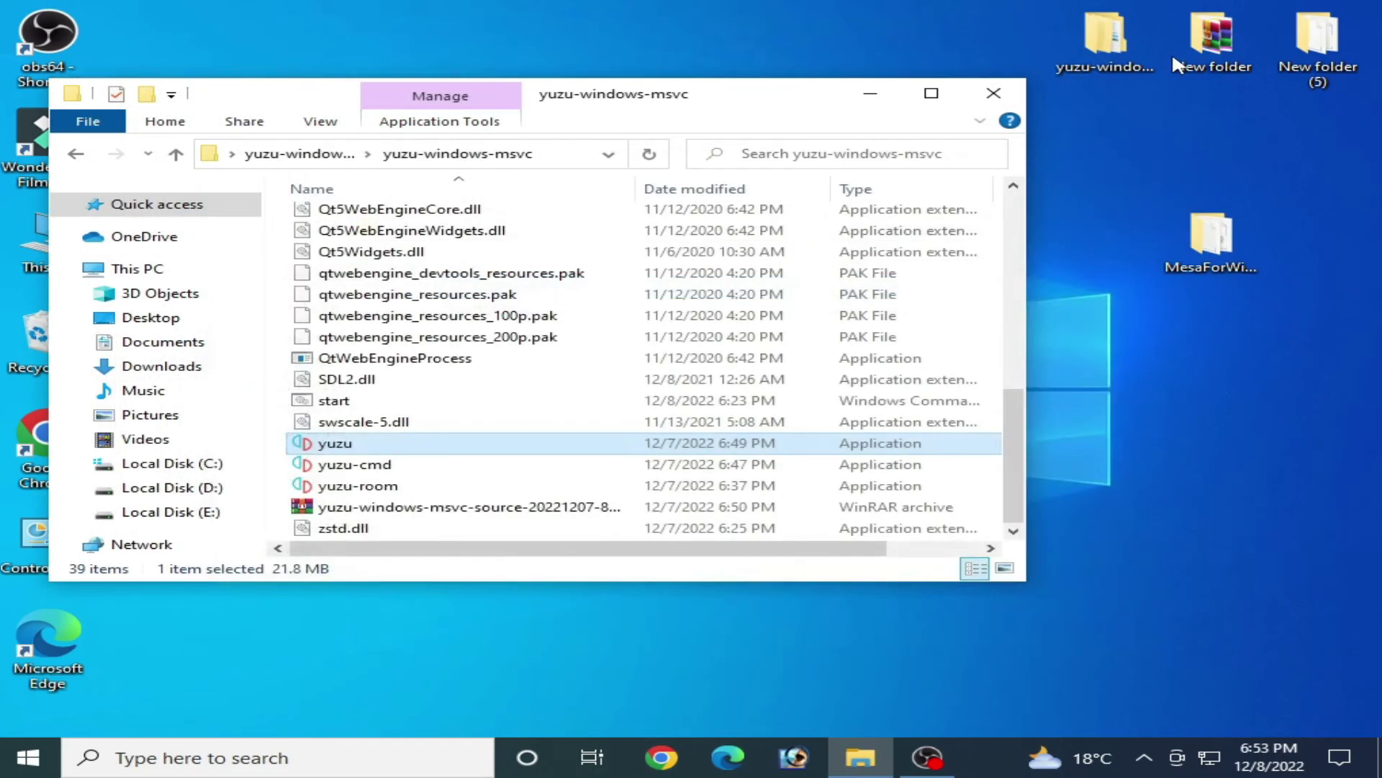
Open the desktop's New folder with the graphics driver archives and move its window clear of the yuzu-windows-msvc file list
{"action": "left_click", "coordinate": [1195, 51]}
{"action": "double_click", "coordinate": [1195, 50]}
{"action": "left_click_drag", "start_coordinate": [551, 180], "coordinate": [848, 194]}
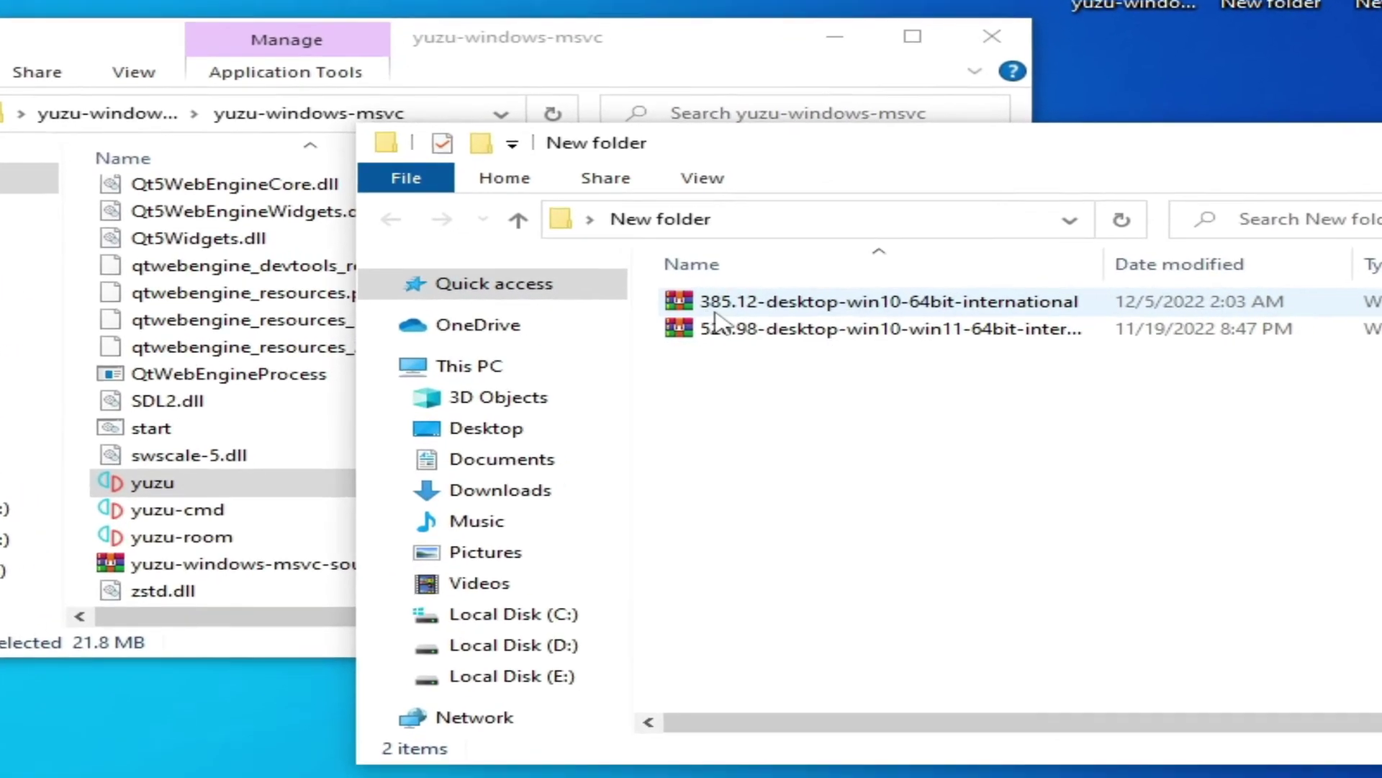
{"action": "mouse_move", "coordinate": [716, 314]}
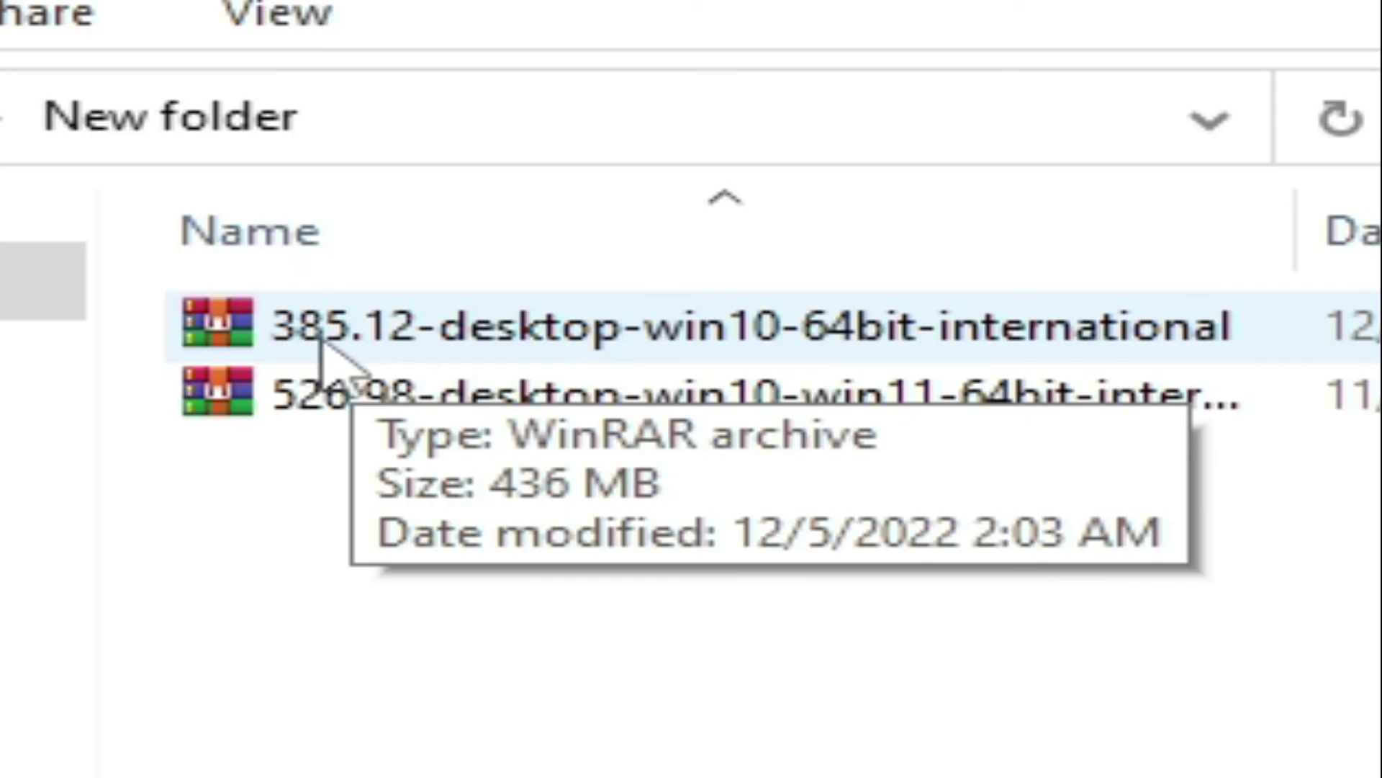
Move the New folder window with the graphics driver archives so that the whole window fits on the desktop
{"action": "mouse_move", "coordinate": [349, 411]}
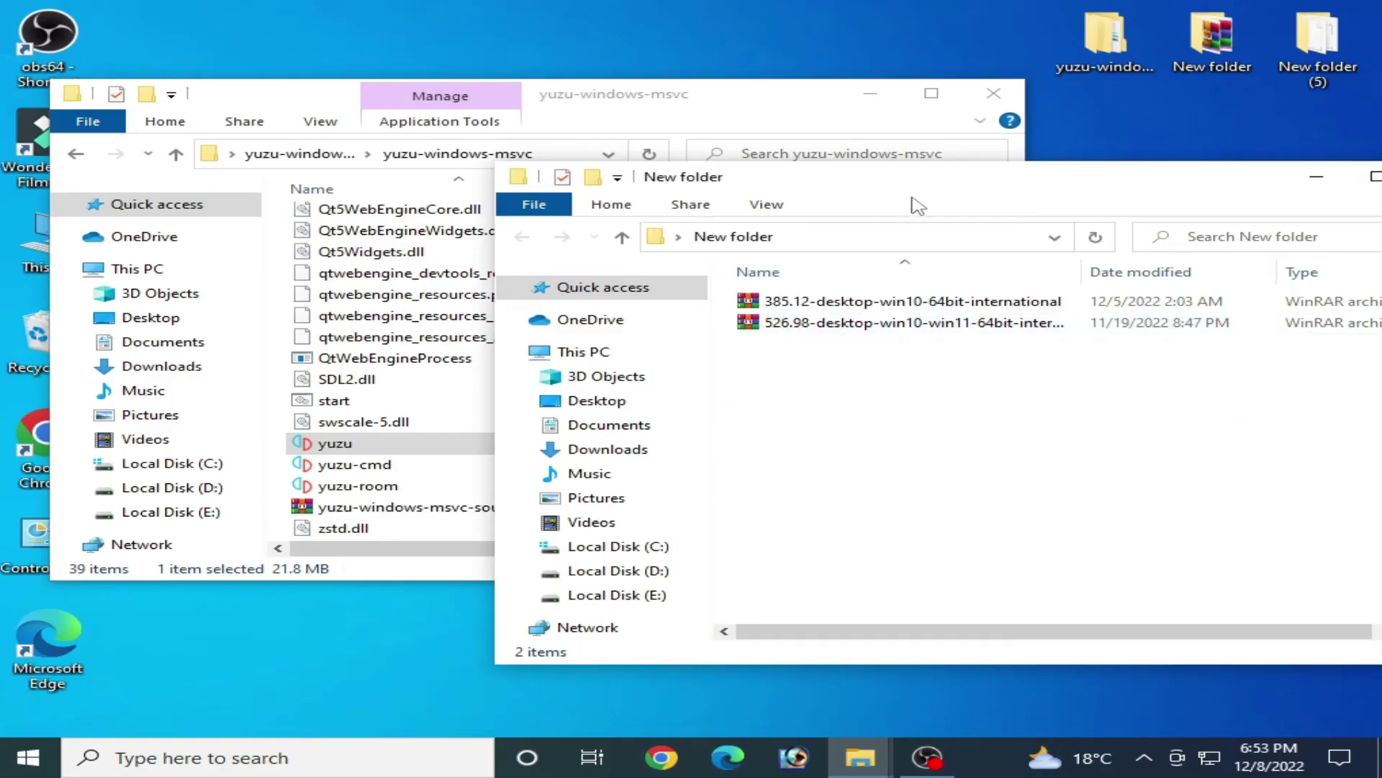
{"action": "left_click_drag", "start_coordinate": [913, 202], "coordinate": [772, 181]}
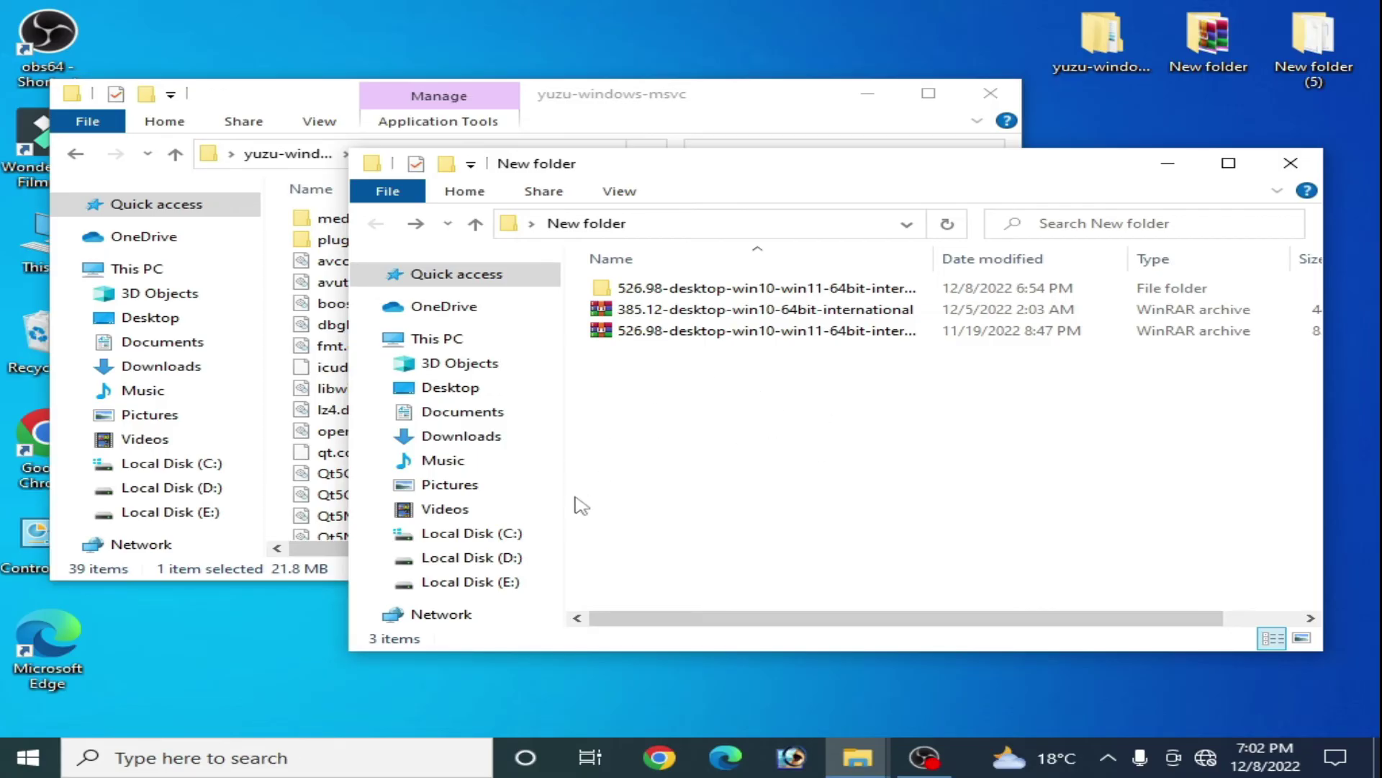
Check the driver date and version of the NVIDIA GeForce GTX 750 in Device Manager, and close it
{"action": "left_click", "coordinate": [181, 759]}
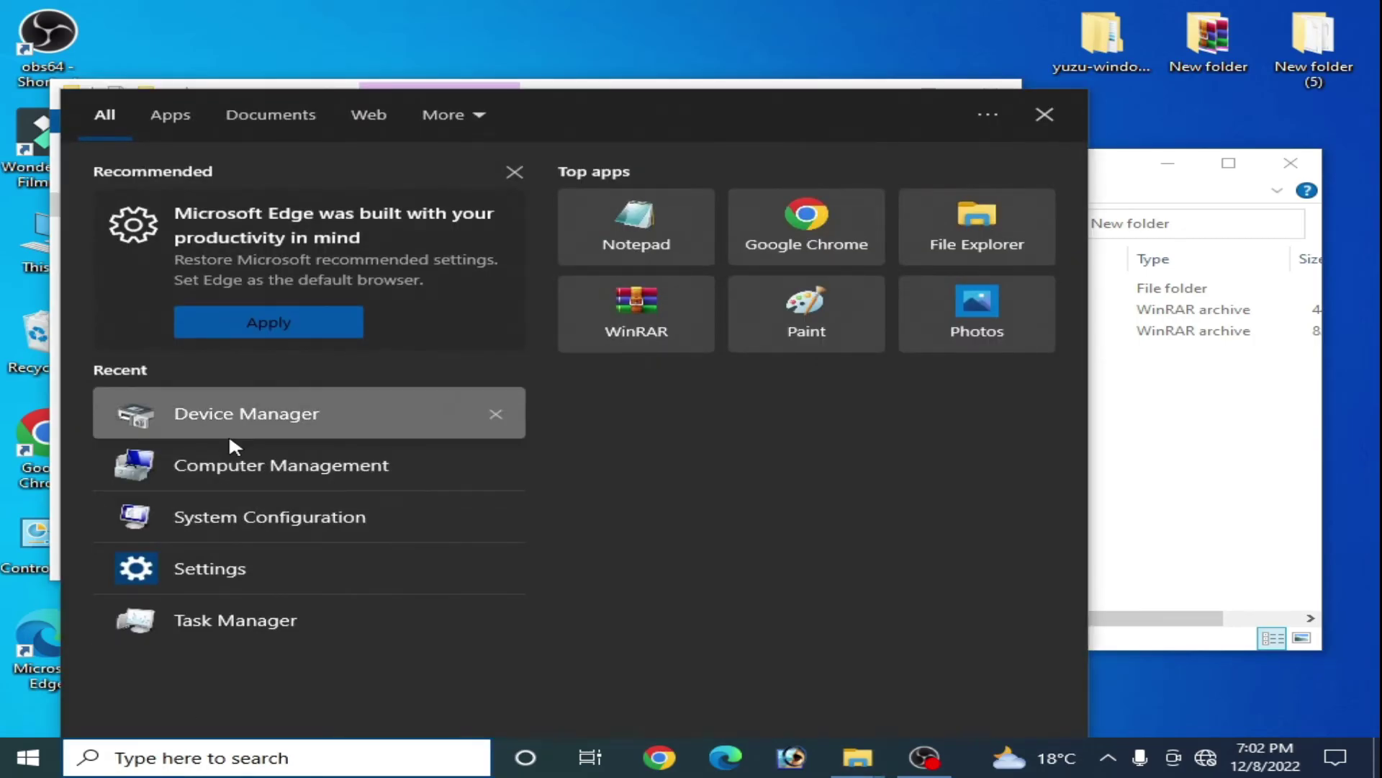
{"action": "left_click", "coordinate": [237, 415]}
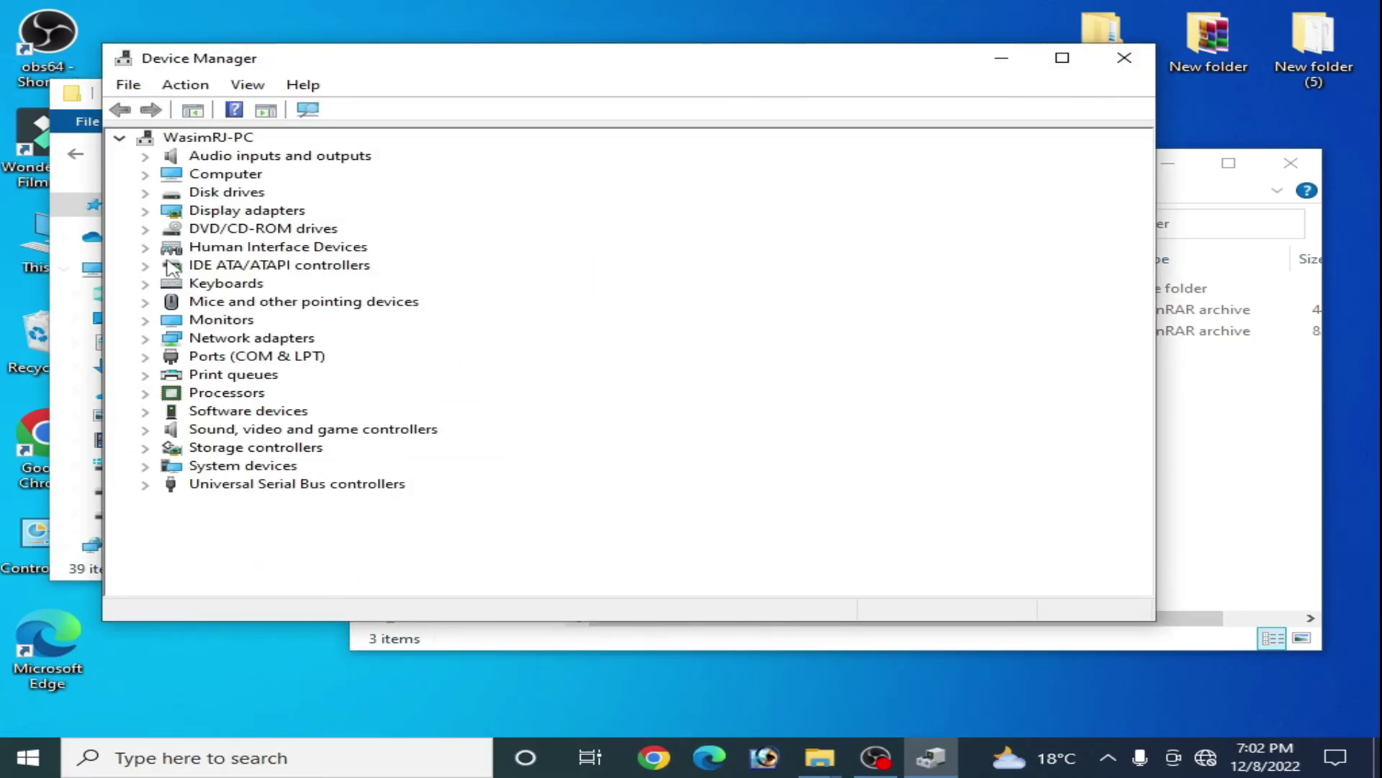
{"action": "left_click", "coordinate": [146, 212]}
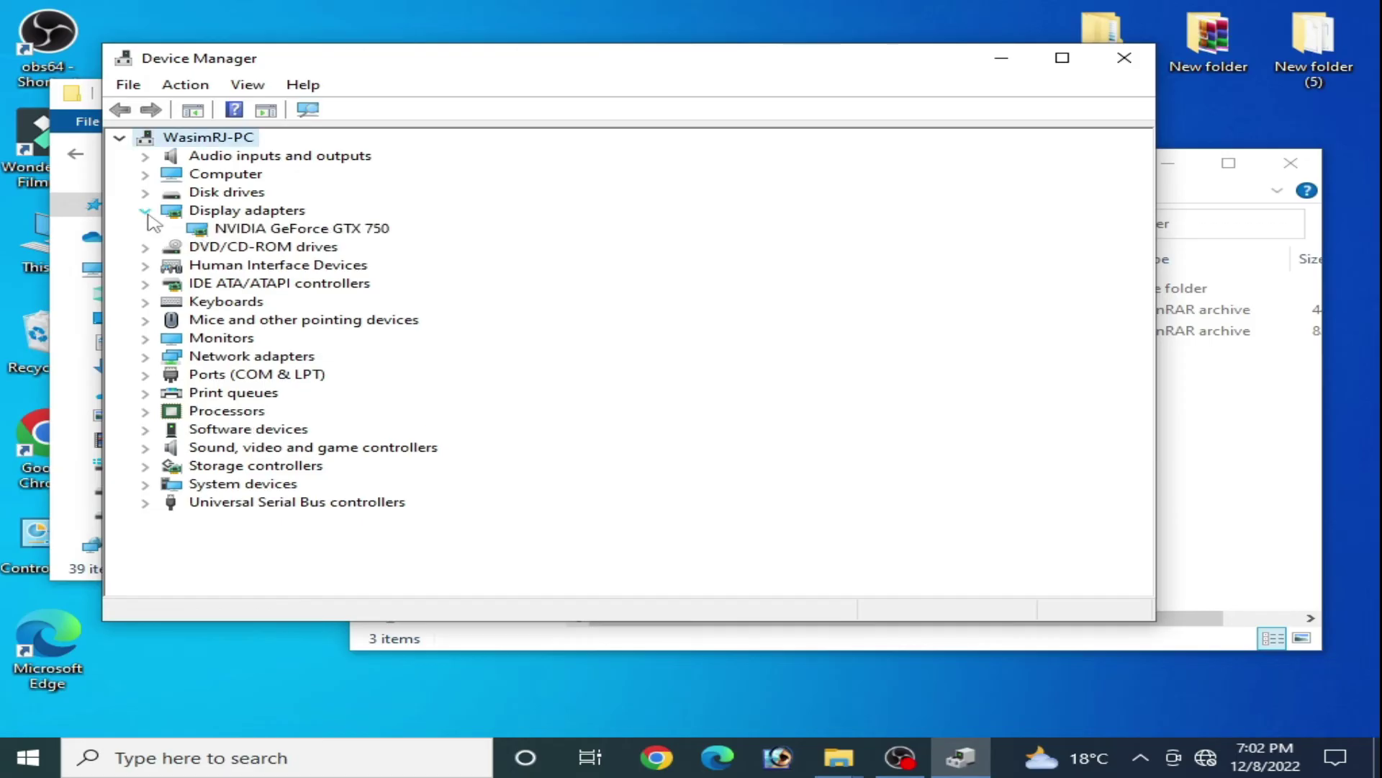
{"action": "left_click", "coordinate": [289, 229]}
{"action": "right_click", "coordinate": [304, 234]}
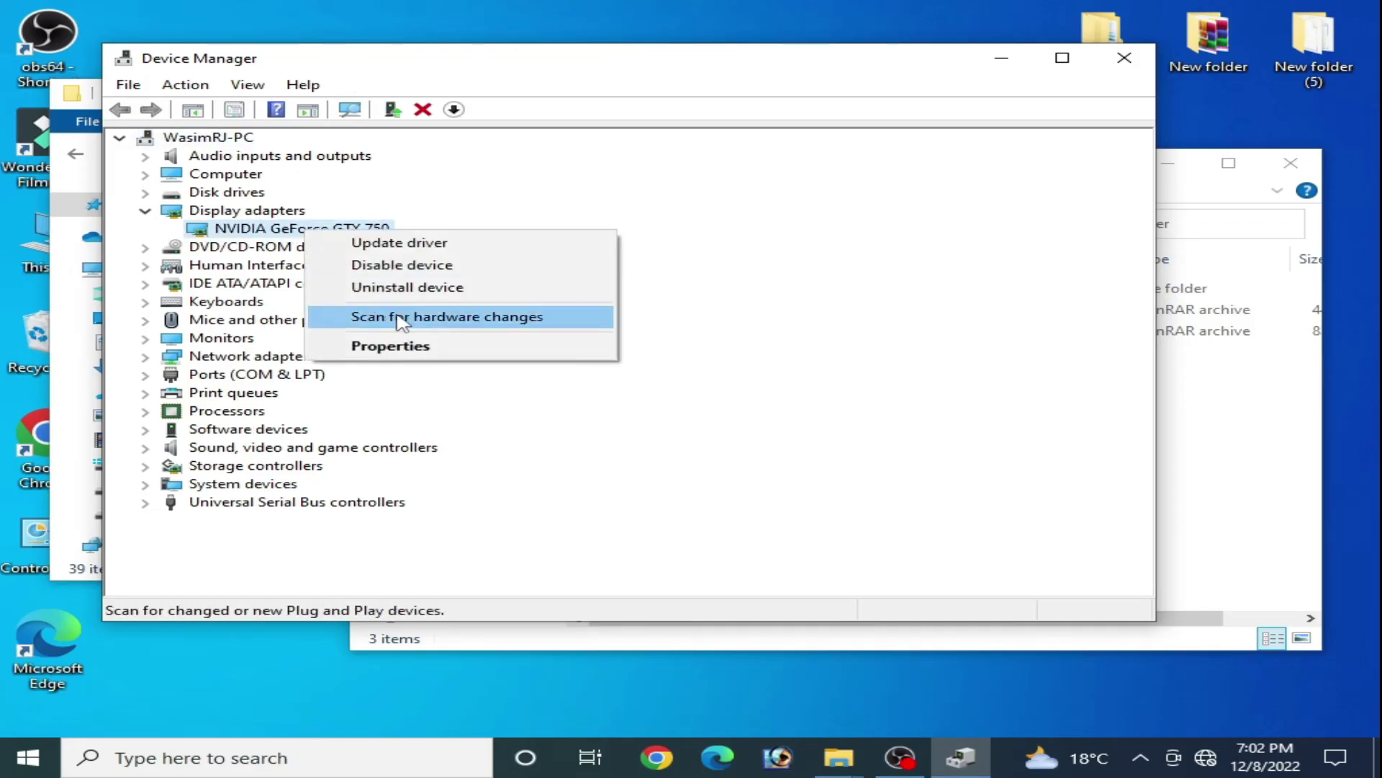
{"action": "left_click", "coordinate": [395, 344]}
{"action": "left_click", "coordinate": [481, 153]}
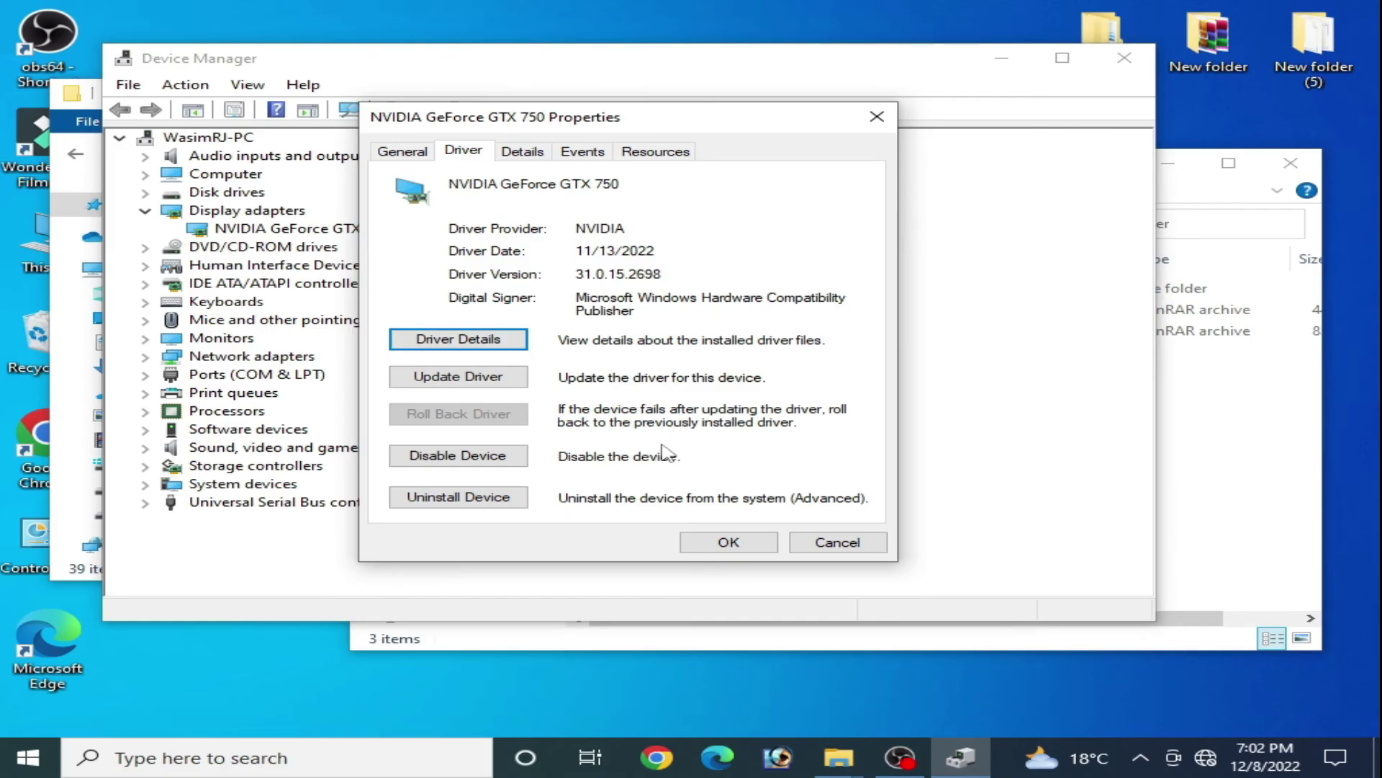
{"action": "left_click", "coordinate": [728, 542]}
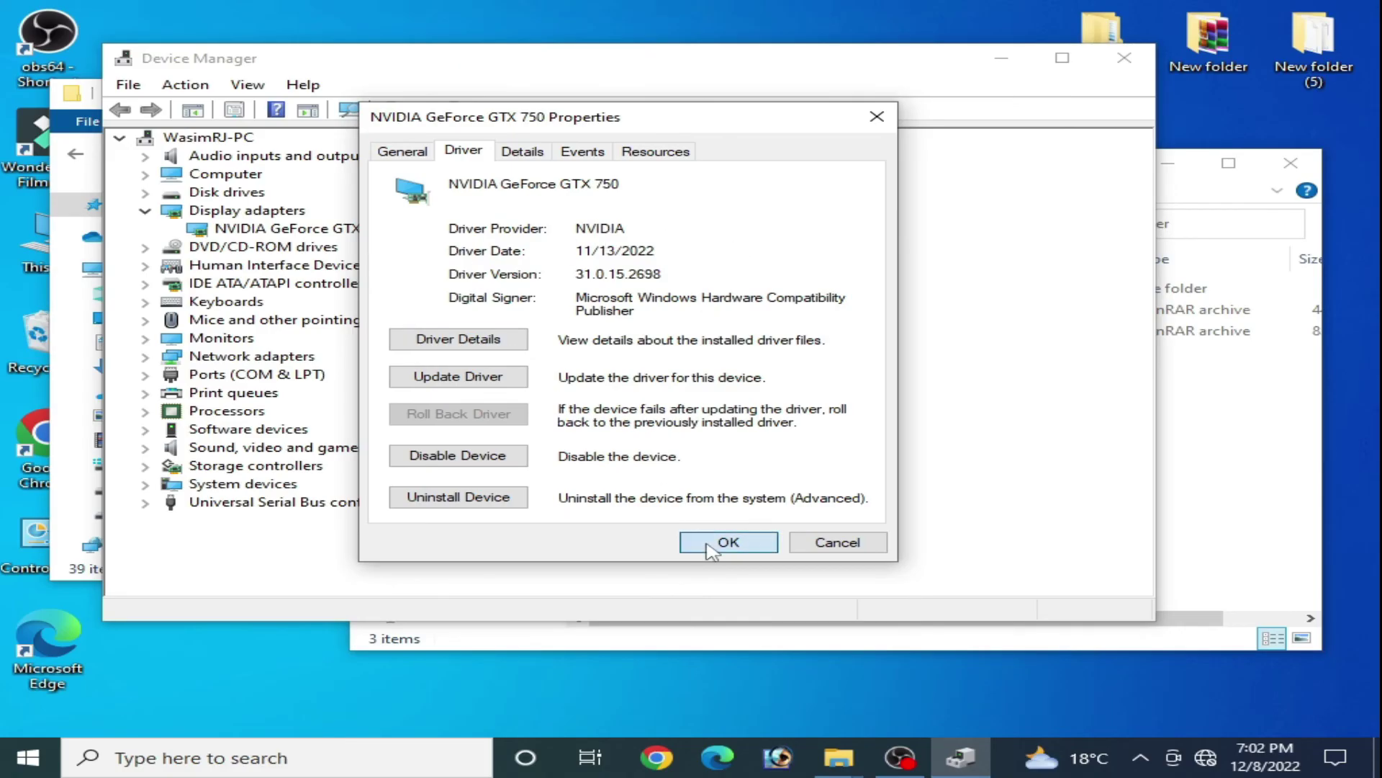
{"action": "left_click", "coordinate": [1124, 58]}
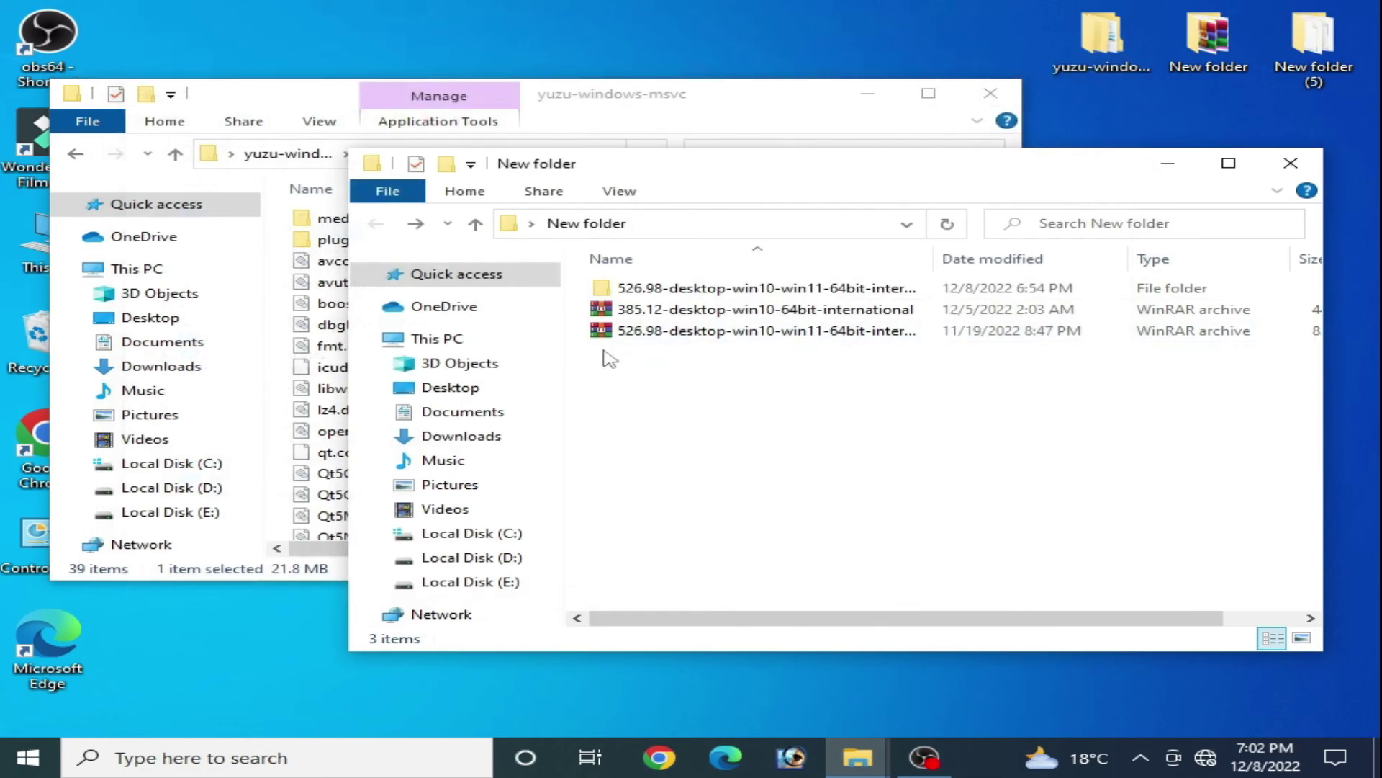
Start yuzu from the yuzu-windows-msvc folder and move its window clear of the taskbar
{"action": "left_click", "coordinate": [677, 113]}
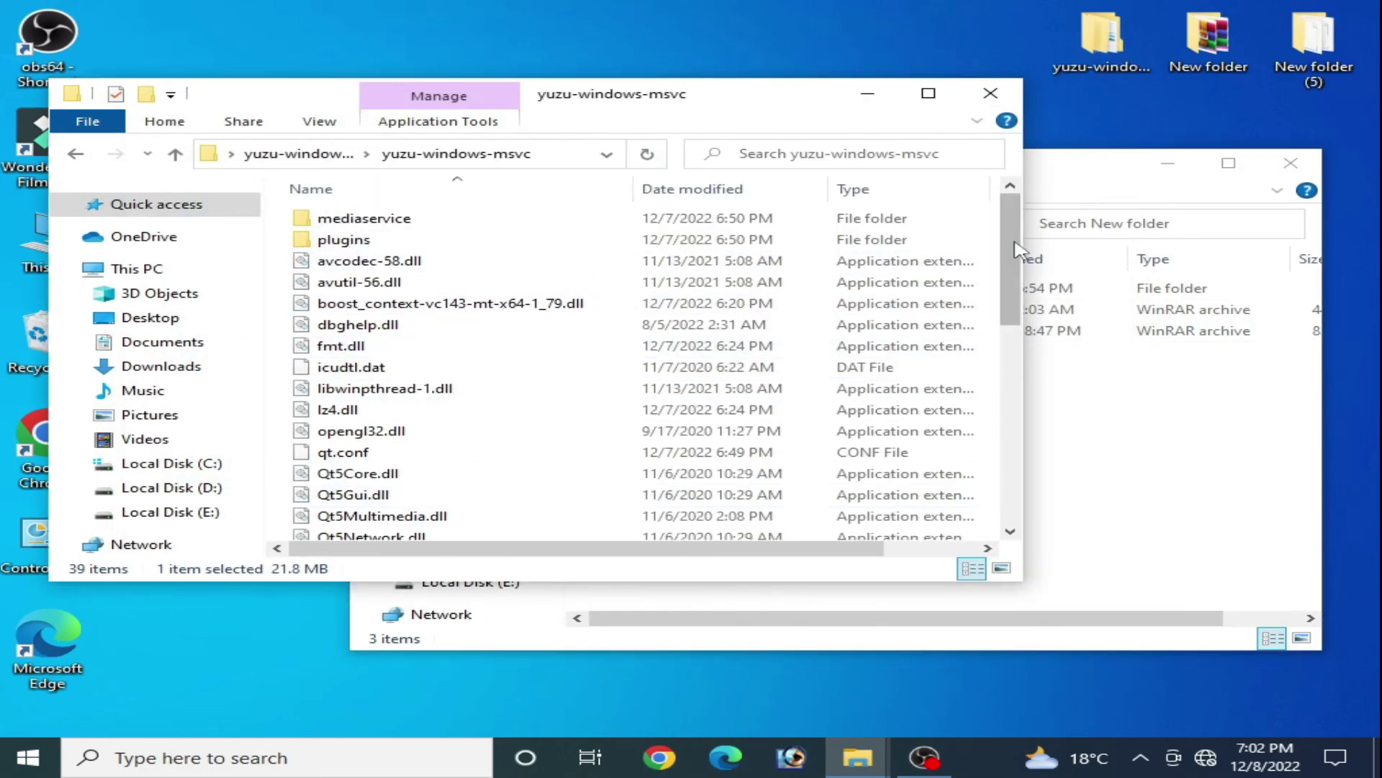
{"action": "left_click_drag", "start_coordinate": [1010, 209], "coordinate": [765, 478]}
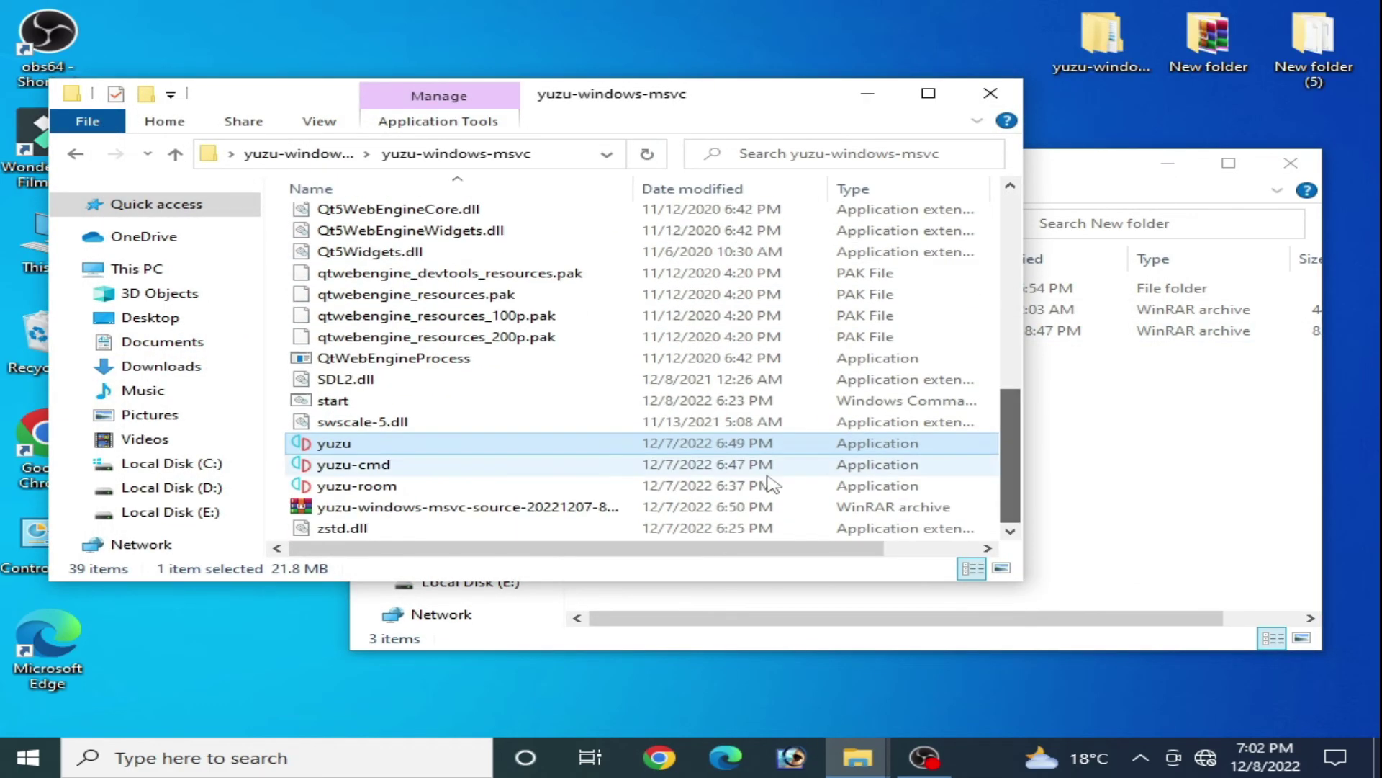
{"action": "right_click", "coordinate": [339, 446]}
{"action": "left_click", "coordinate": [424, 175]}
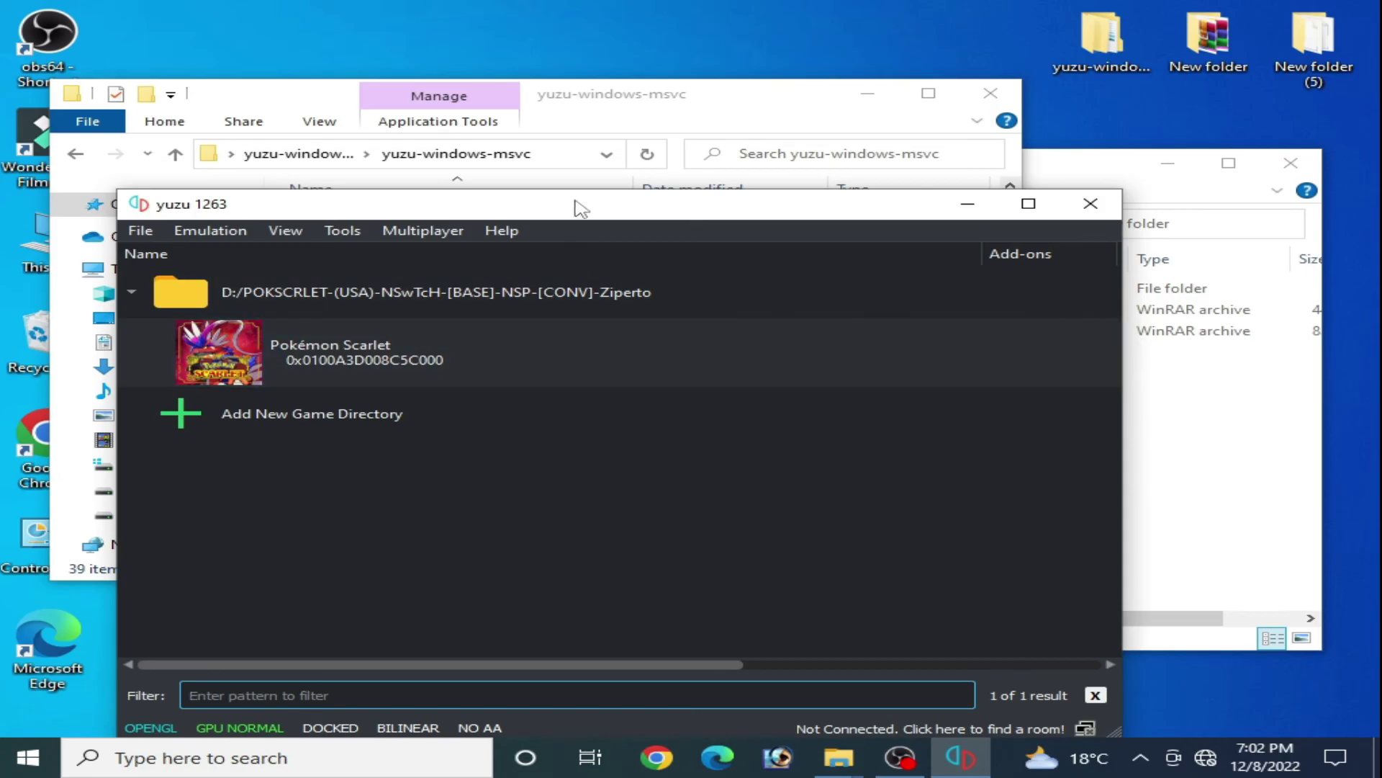
{"action": "left_click_drag", "start_coordinate": [580, 208], "coordinate": [664, 127]}
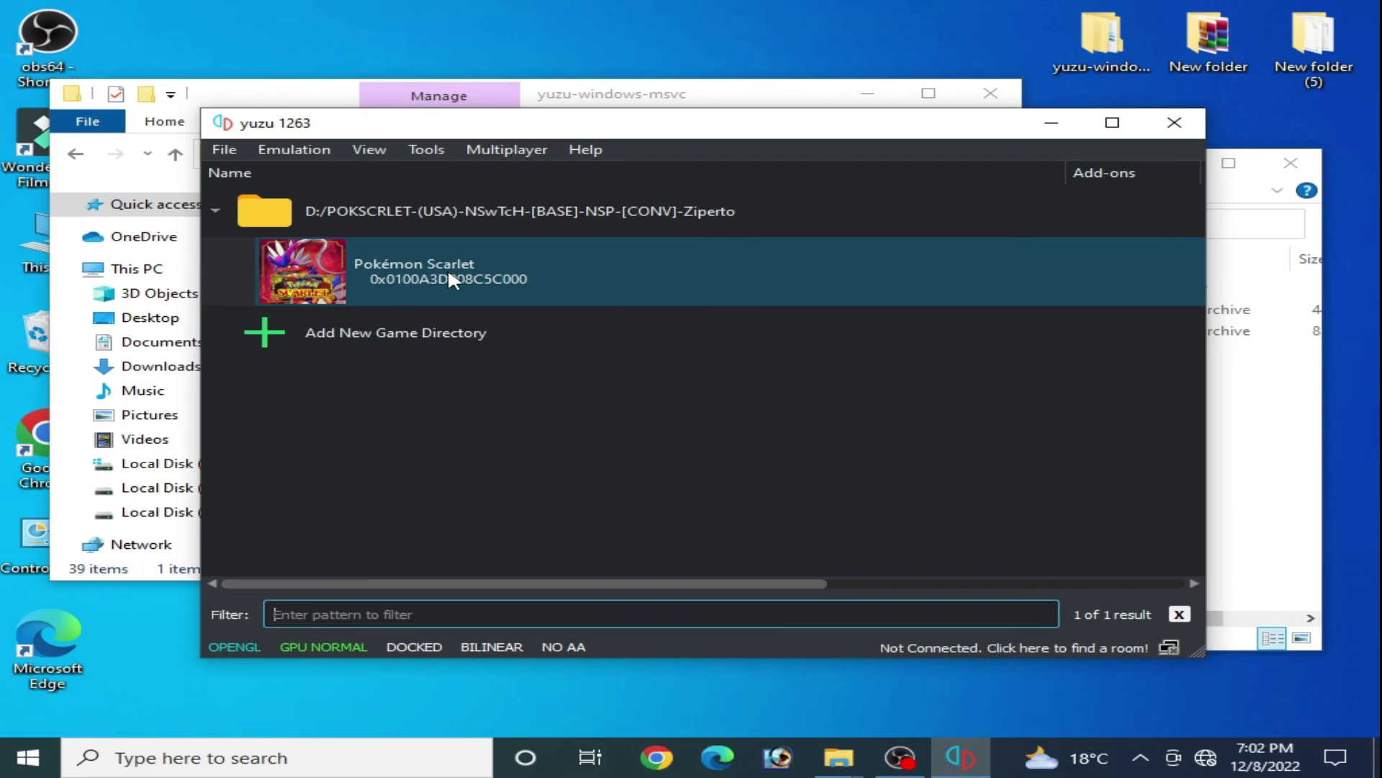
Try to launch Pokémon Scarlet, dismiss the OpenGL 4.6 error, and close yuzu
{"action": "double_click", "coordinate": [448, 273]}
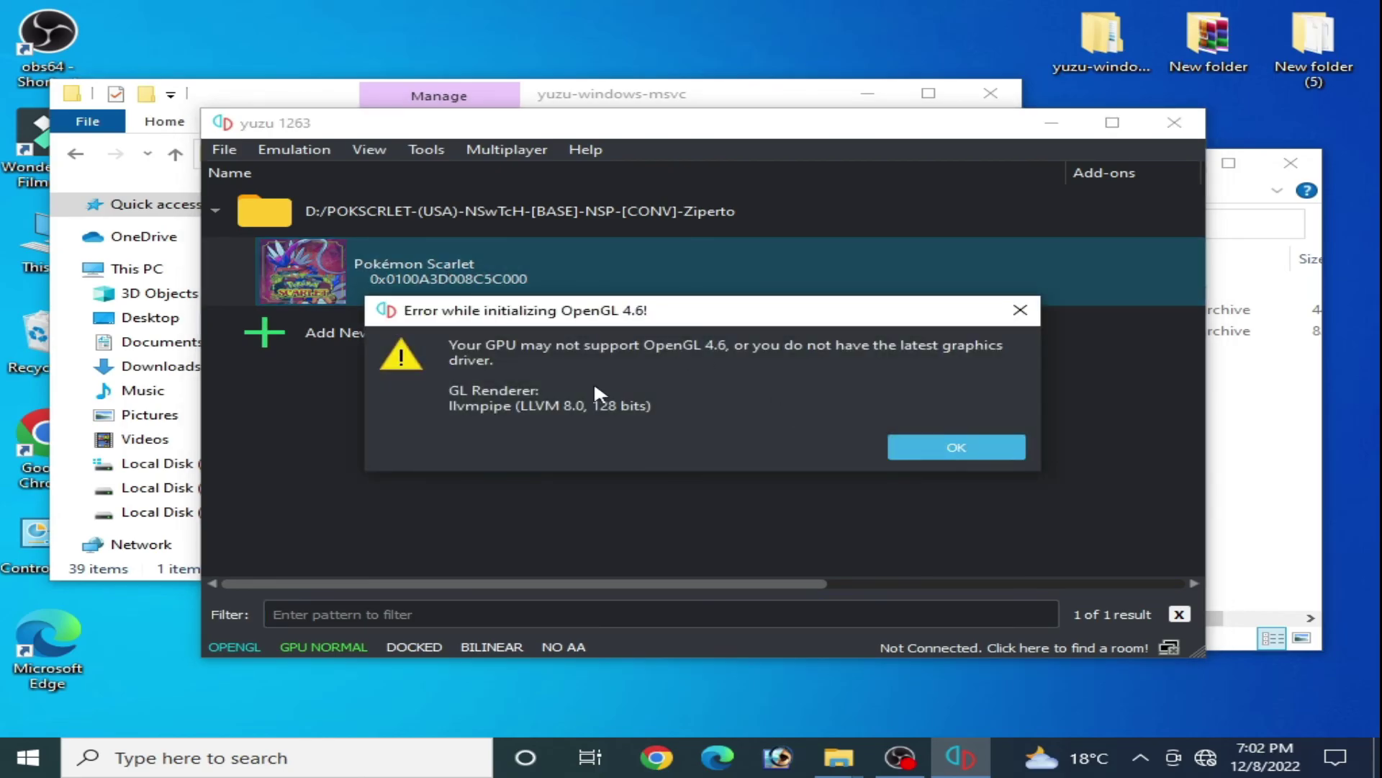
{"action": "left_click", "coordinate": [957, 450]}
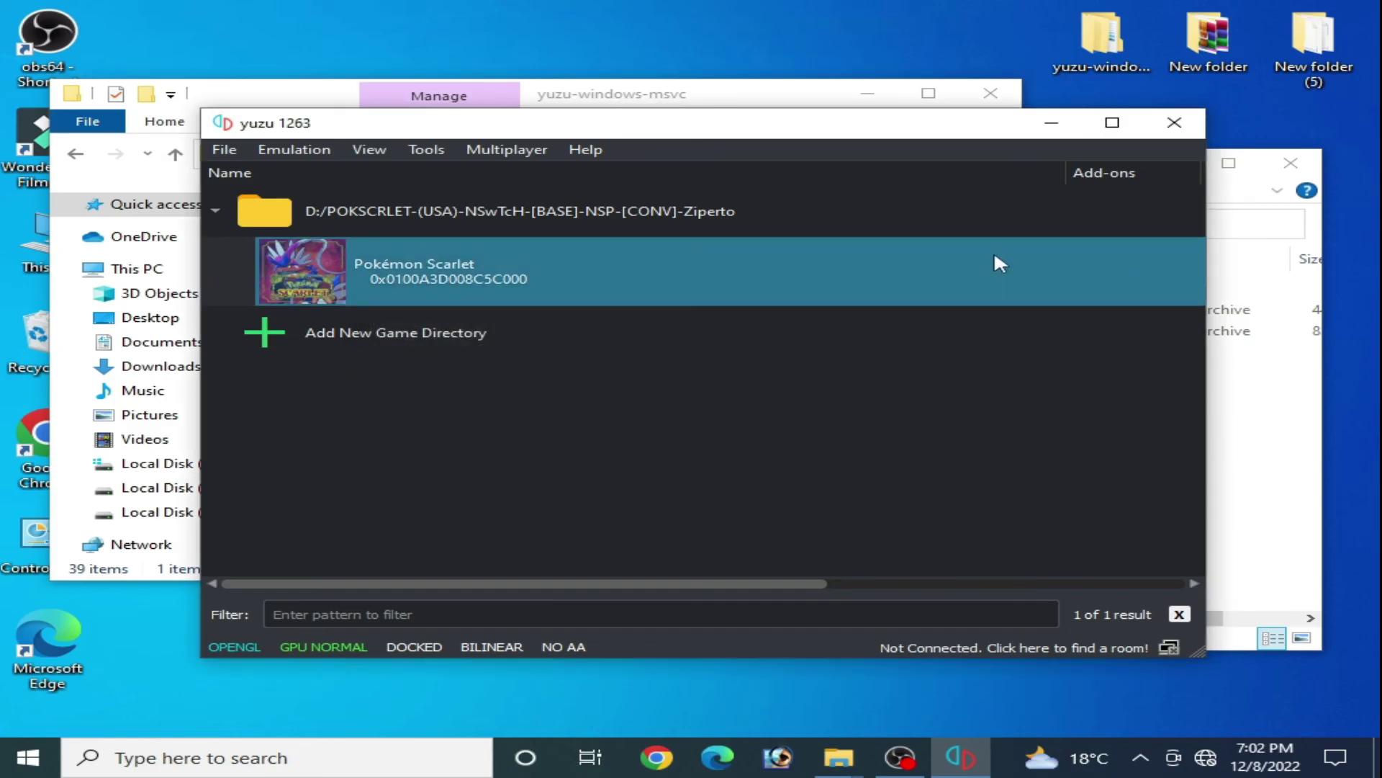
{"action": "left_click", "coordinate": [1175, 123]}
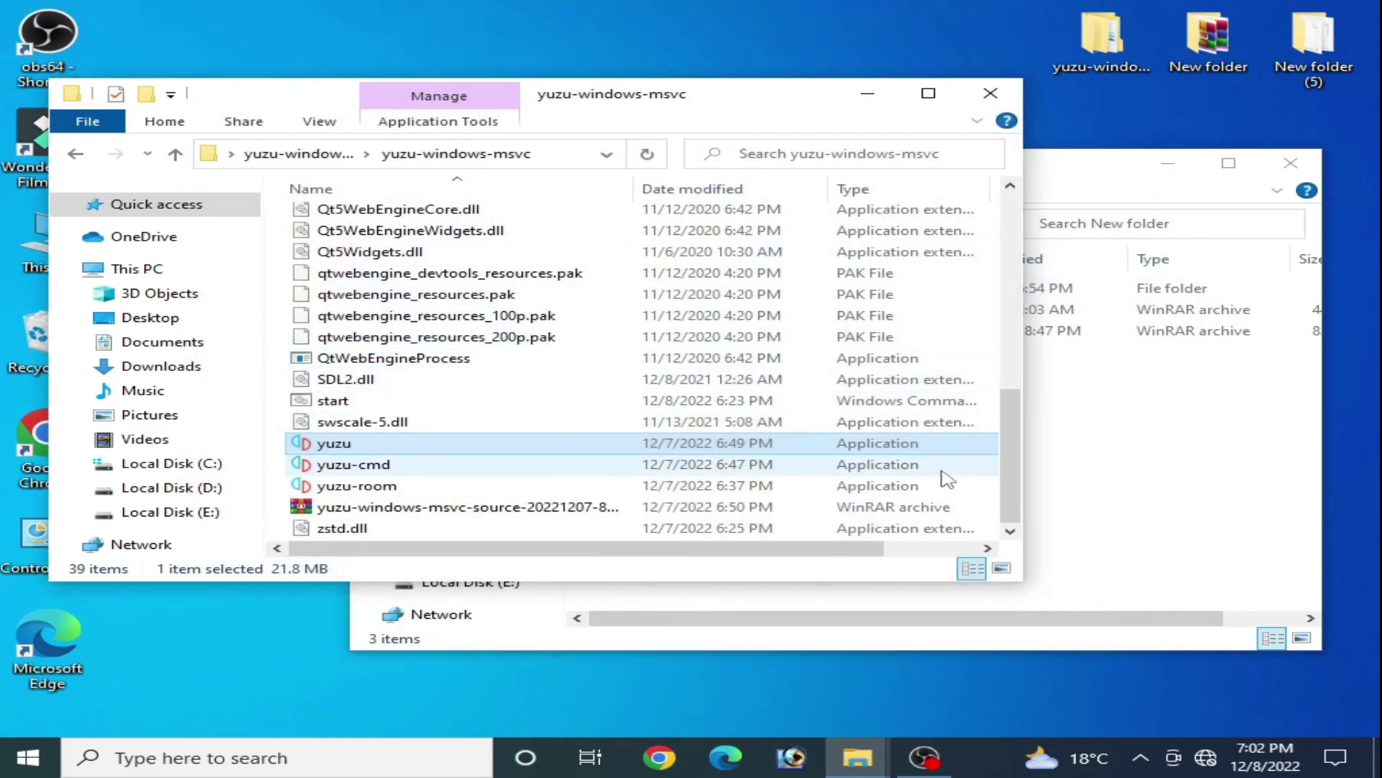
Delete opengl32.dll from the yuzu-windows-msvc folder
{"action": "left_click_drag", "start_coordinate": [1012, 454], "coordinate": [1015, 317]}
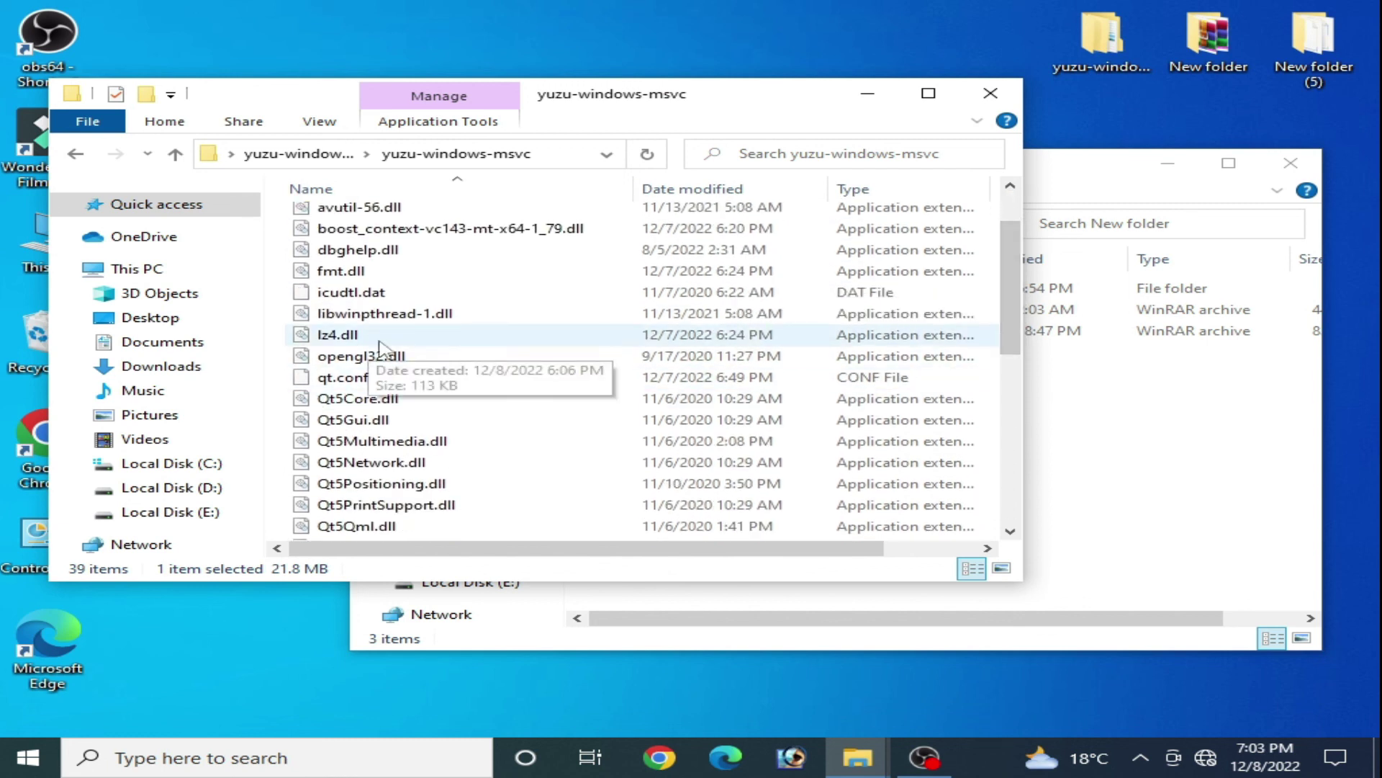
{"action": "right_click", "coordinate": [356, 360]}
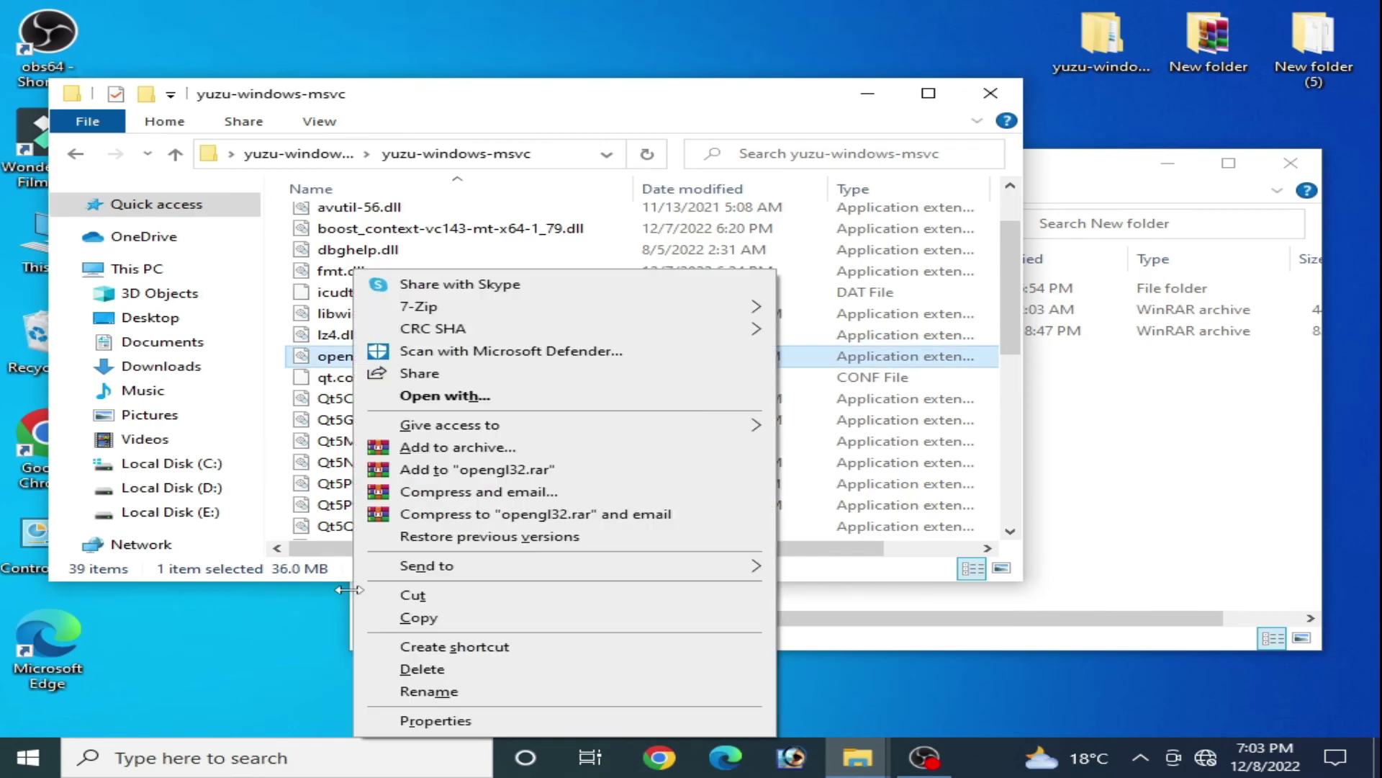
{"action": "left_click", "coordinate": [429, 669]}
{"action": "left_click", "coordinate": [789, 457]}
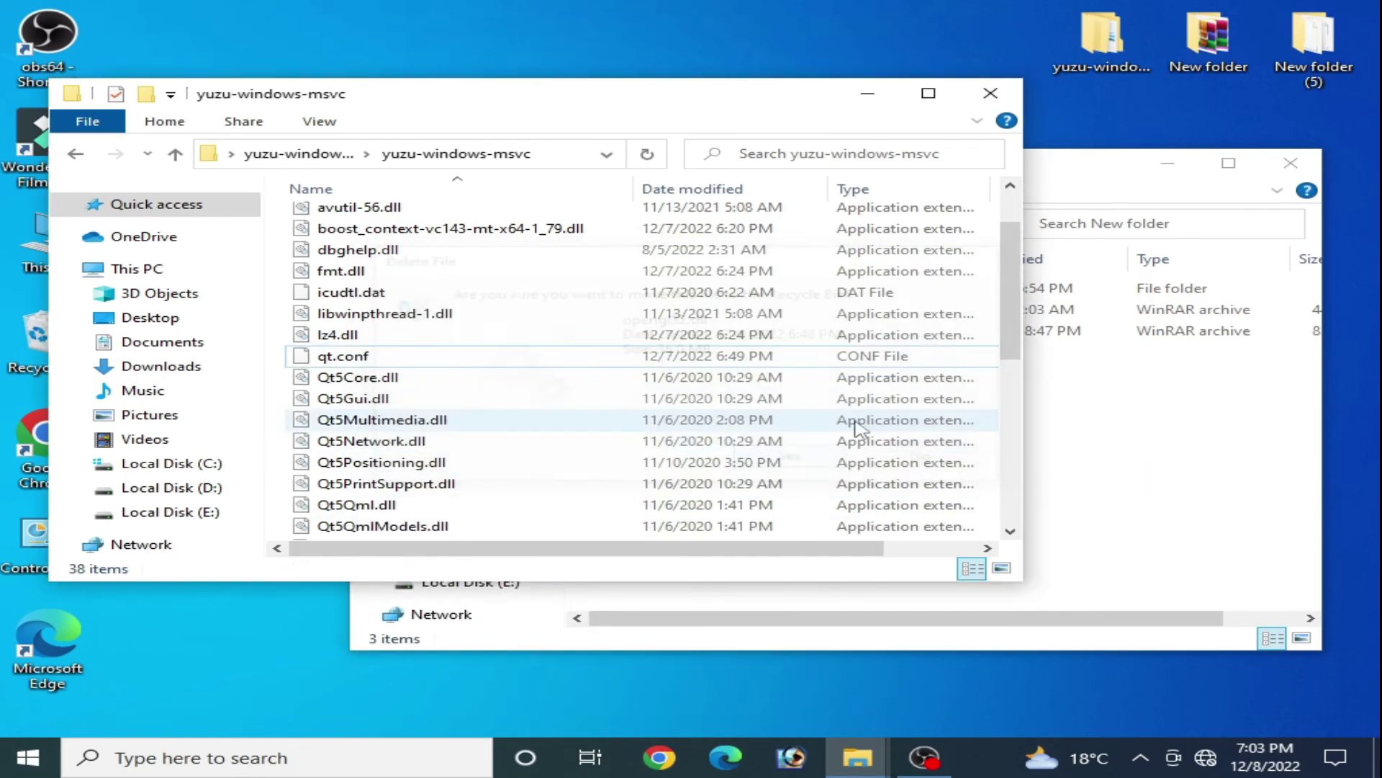
Start yuzu again from the yuzu-windows-msvc folder and launch Pokémon Scarlet
{"action": "left_click_drag", "start_coordinate": [1011, 302], "coordinate": [986, 431]}
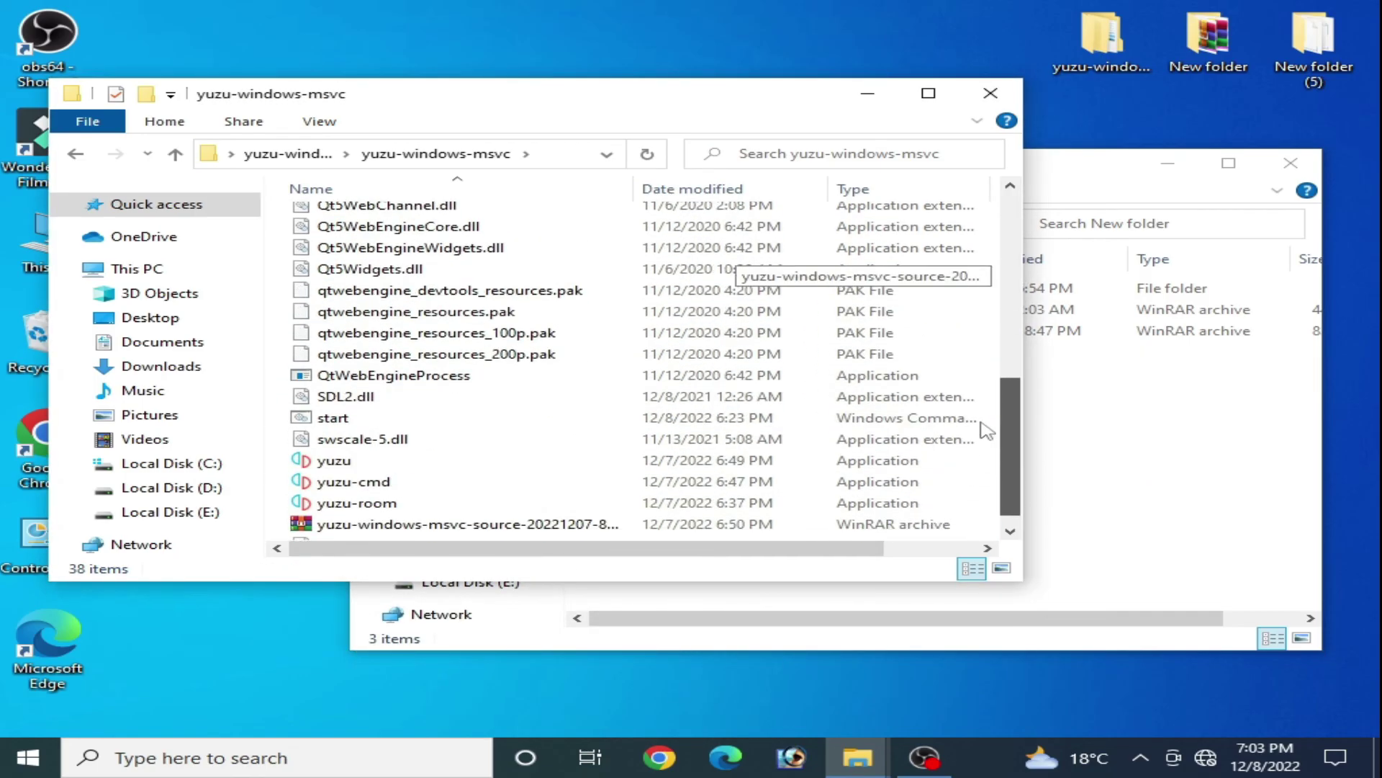
{"action": "right_click", "coordinate": [339, 446]}
{"action": "left_click", "coordinate": [403, 174]}
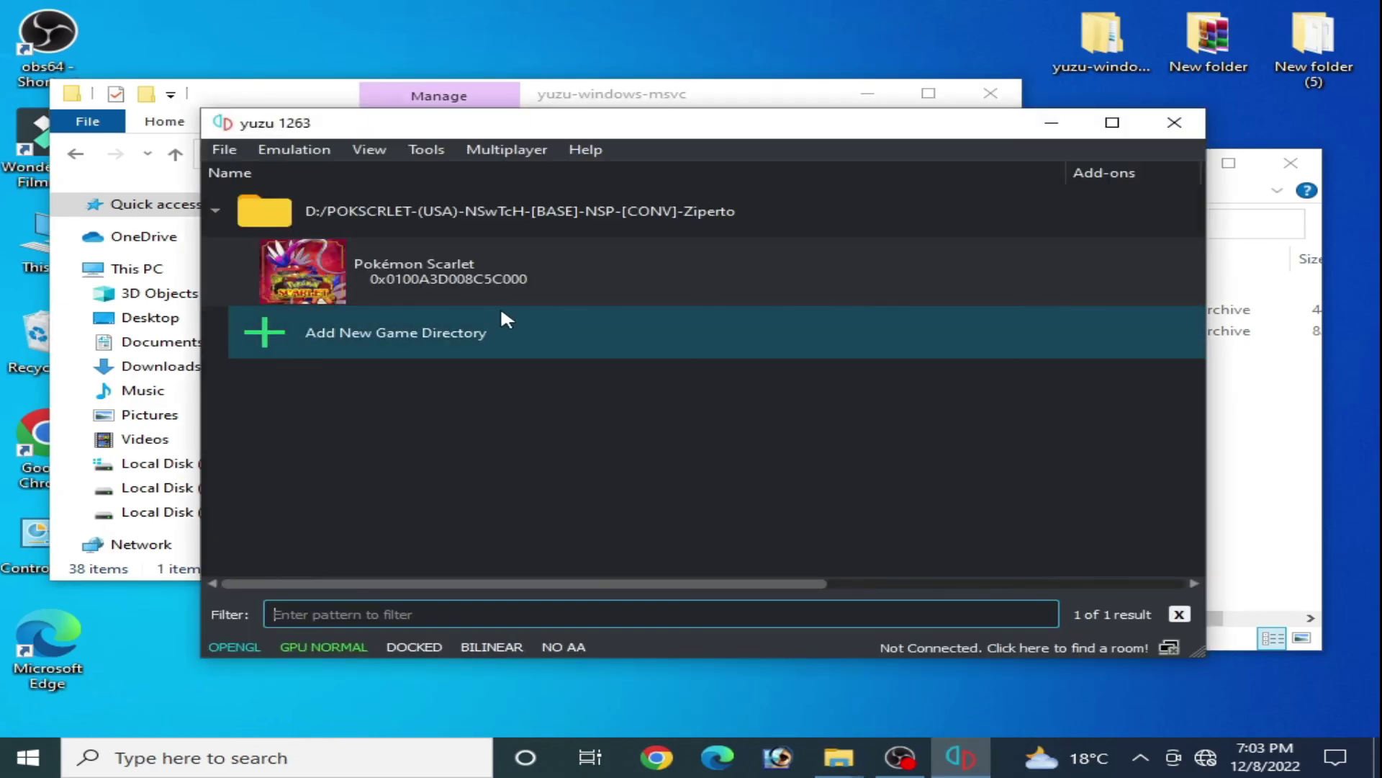
{"action": "left_click", "coordinate": [463, 271]}
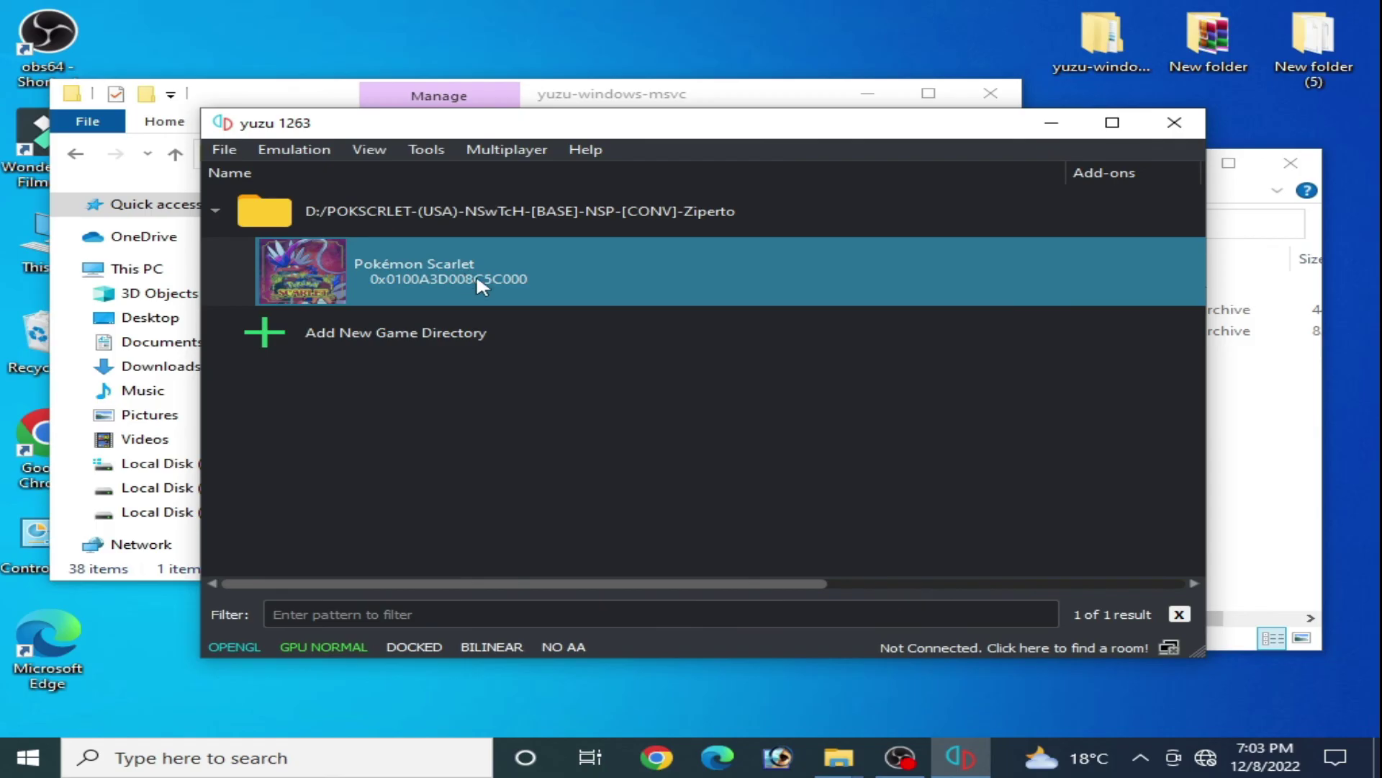
{"action": "double_click", "coordinate": [477, 278]}
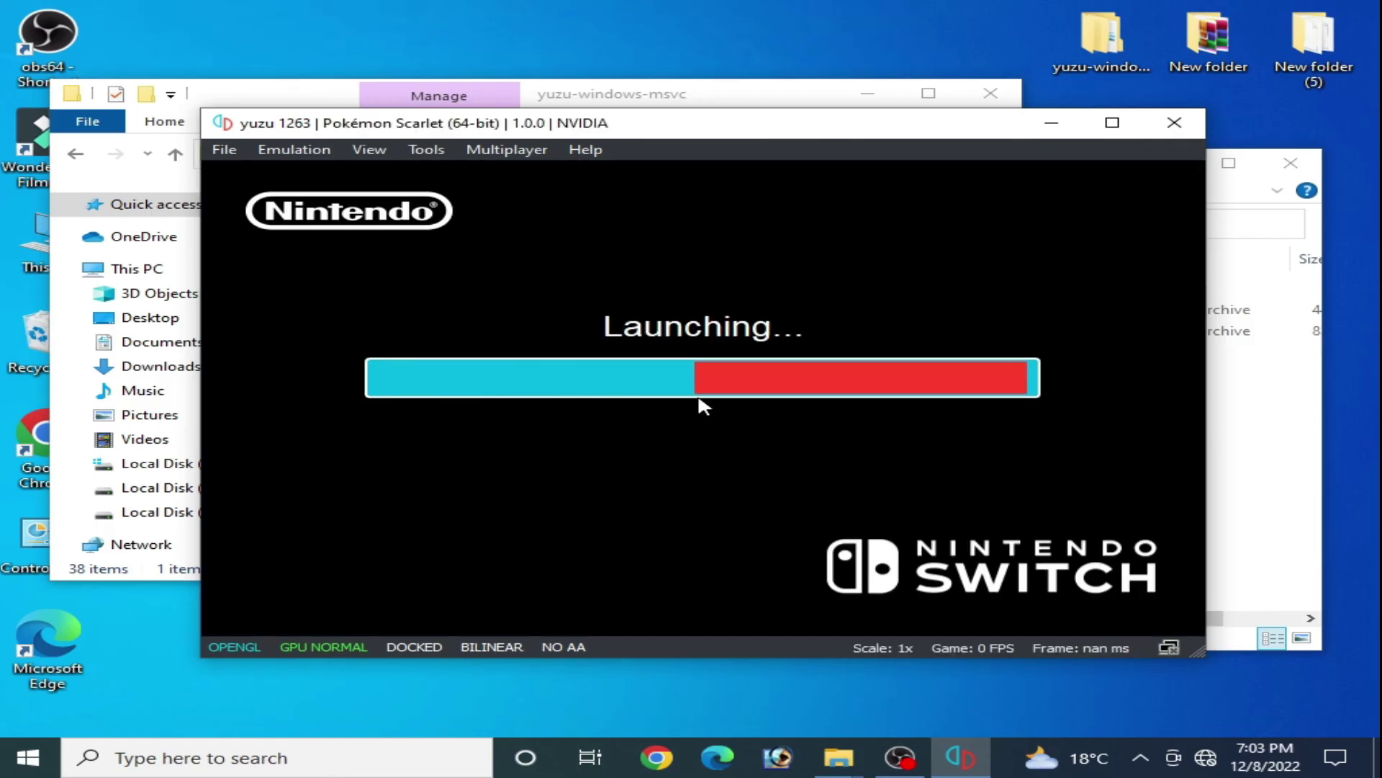